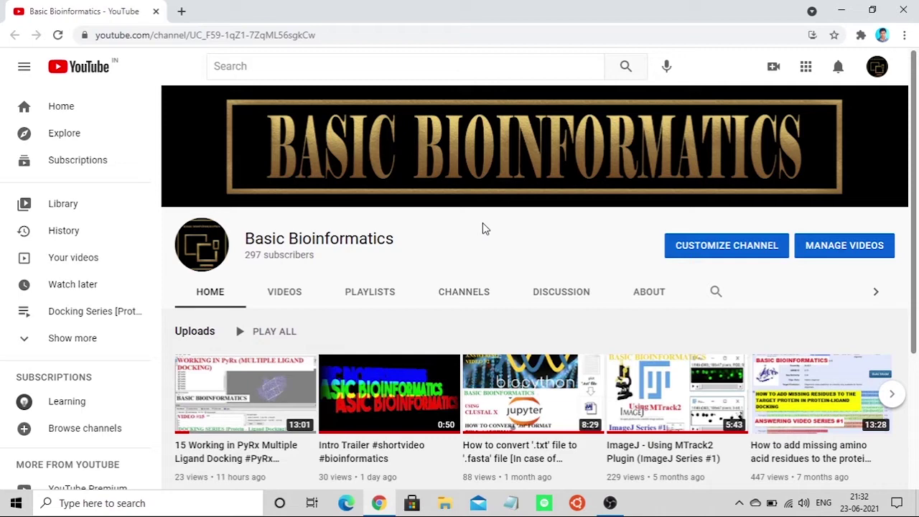
Search the web for "animal tracker plugin imagej" and review the AnimalTracker download page's plugin link, system requirements and installation instructions.
click(181, 11)
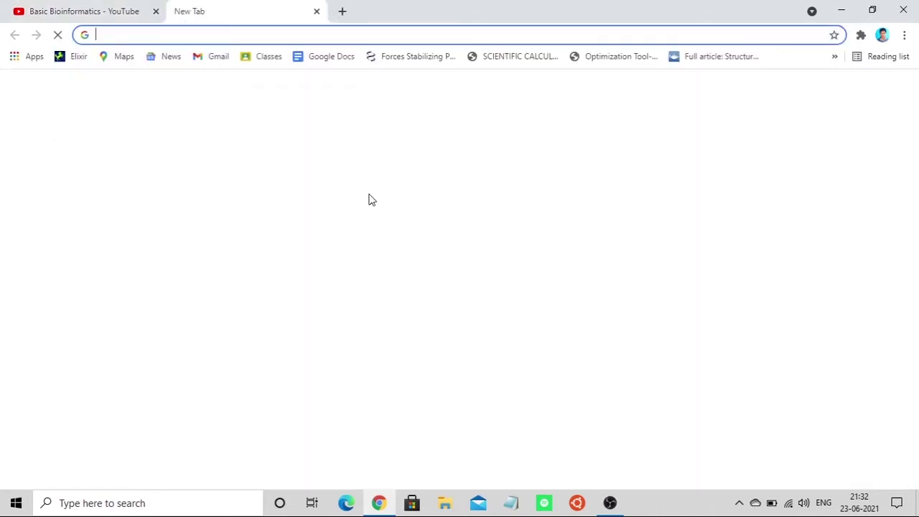
click(445, 281)
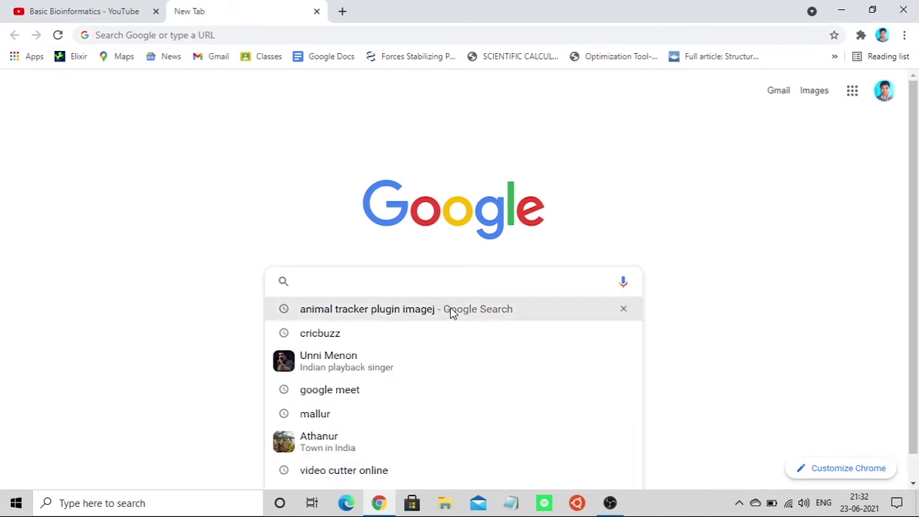
click(450, 309)
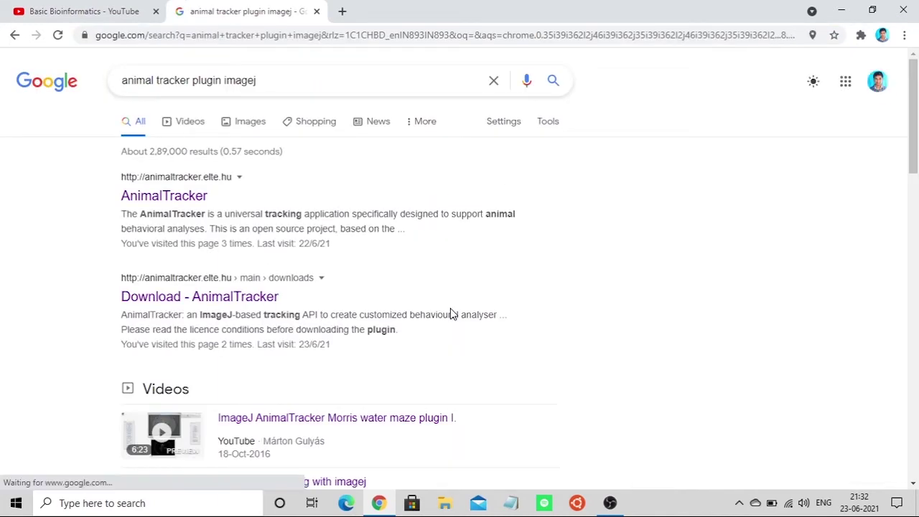
click(274, 299)
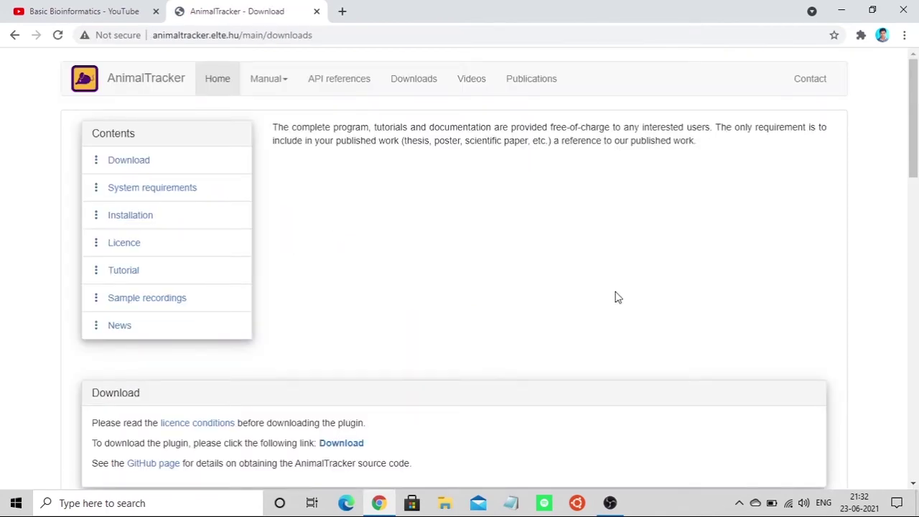
scroll(721, 191, down, 3)
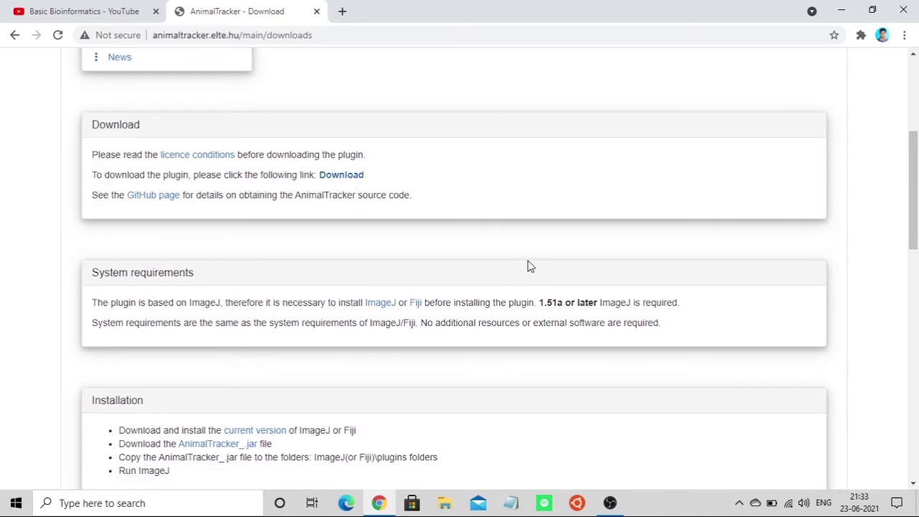
click(842, 10)
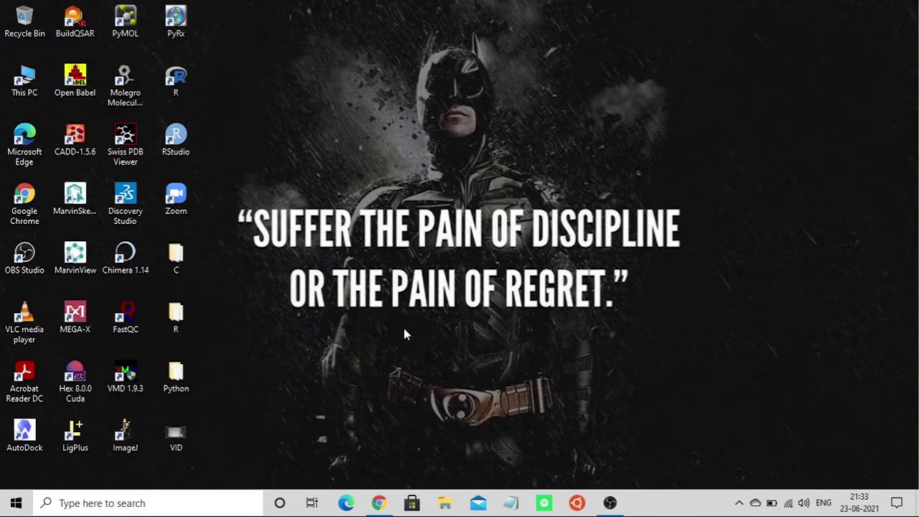
Check for the AnimalTracker_ jar file in the plugins folder of Fiji.app on Local Disk (E:).
click(445, 505)
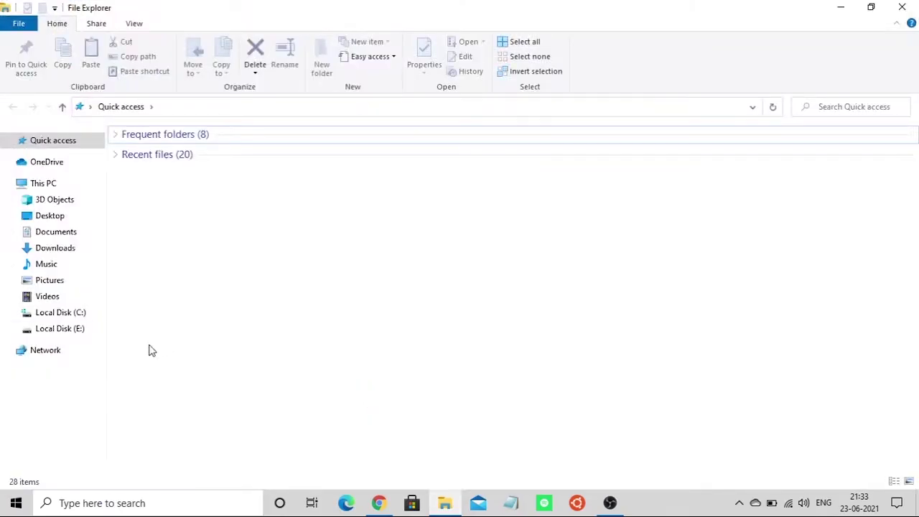
click(72, 328)
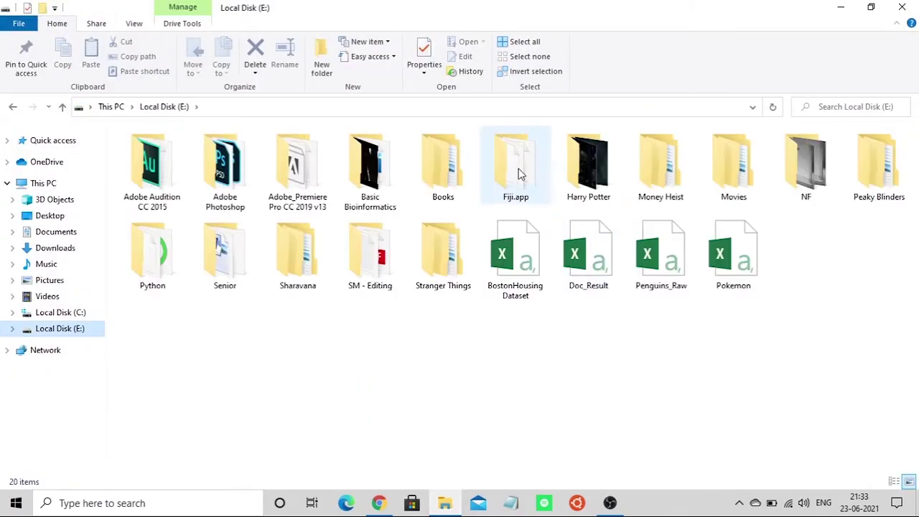
double_click(519, 172)
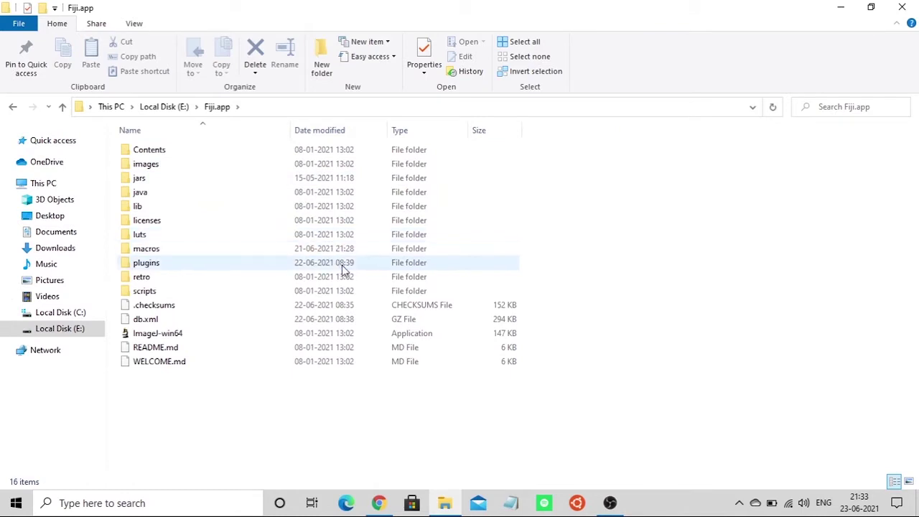
double_click(343, 266)
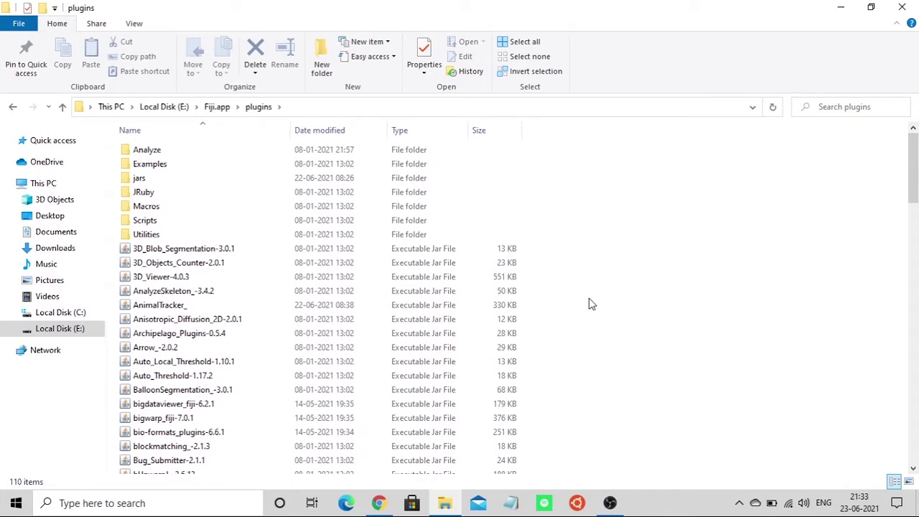
click(269, 305)
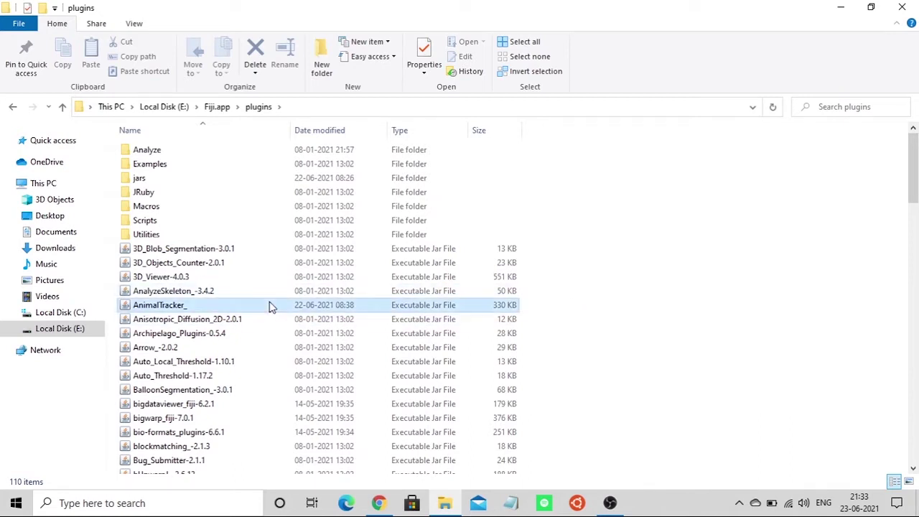
click(901, 7)
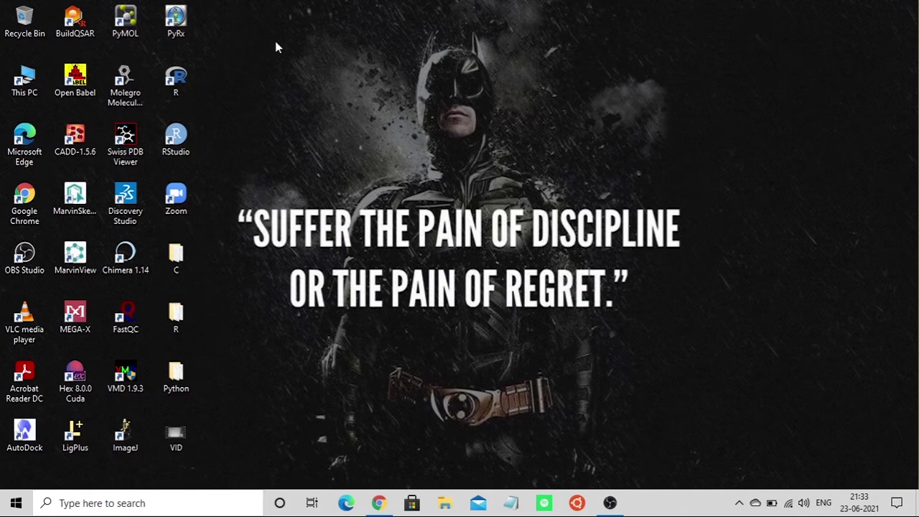
Launch ImageJ from the desktop.
double_click(138, 431)
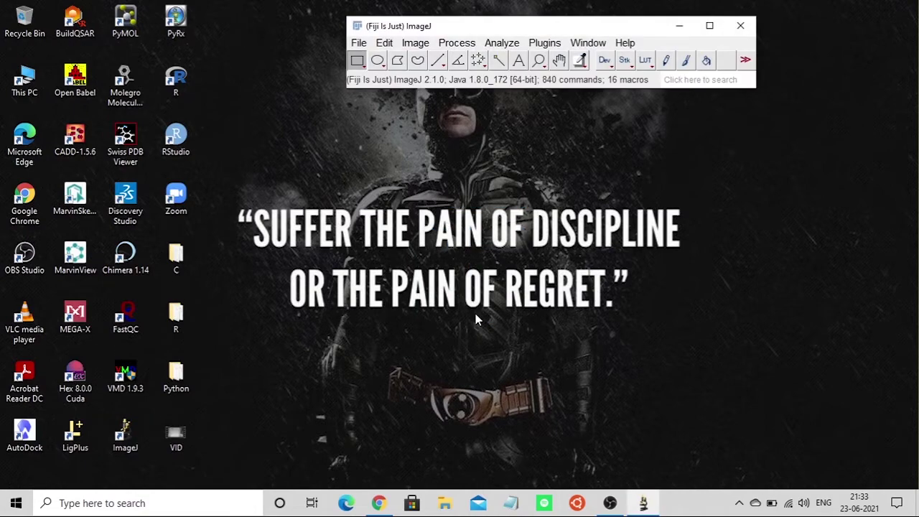
click(545, 43)
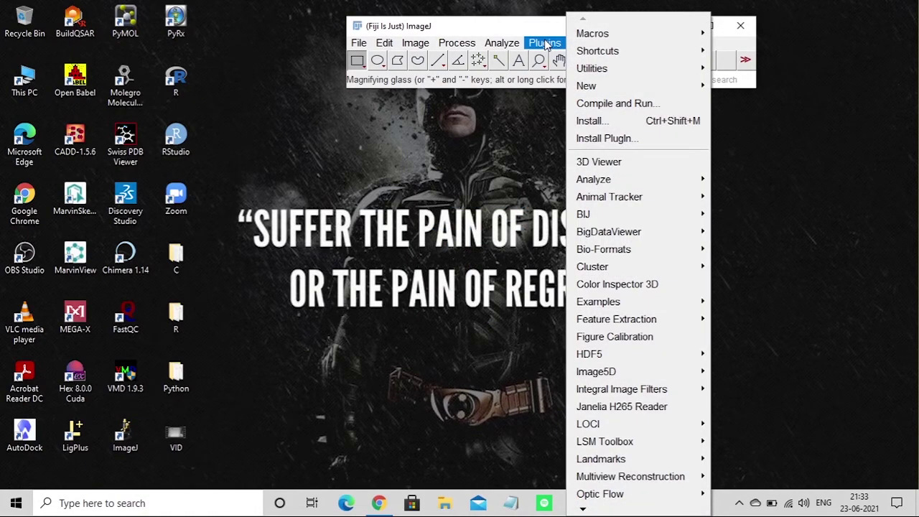
click(621, 121)
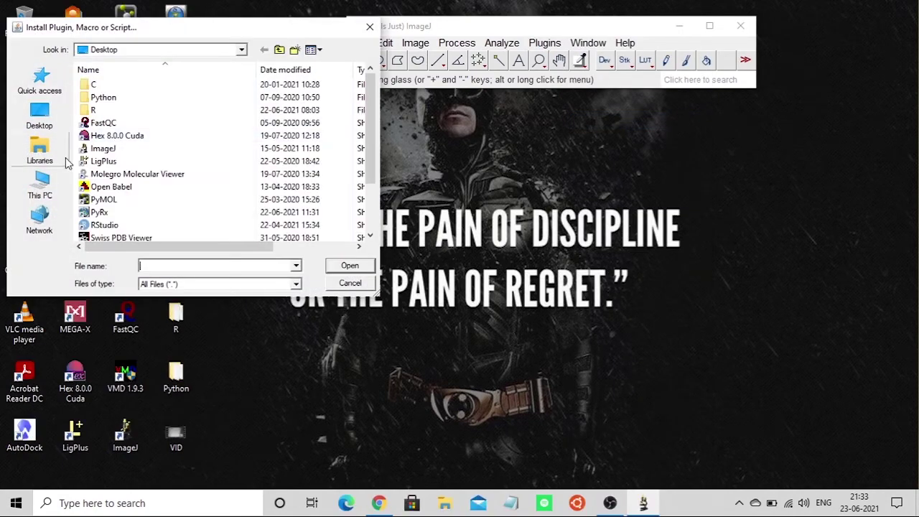
click(43, 183)
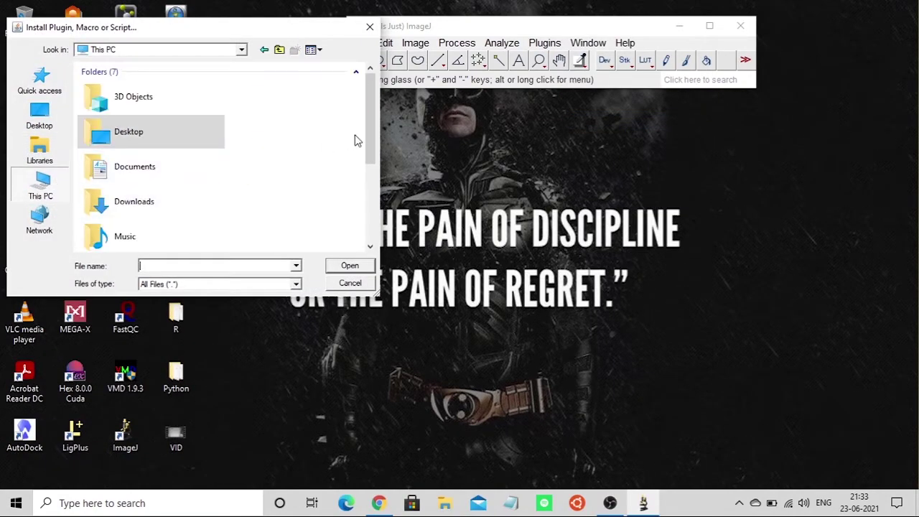
drag(370, 140, 371, 224)
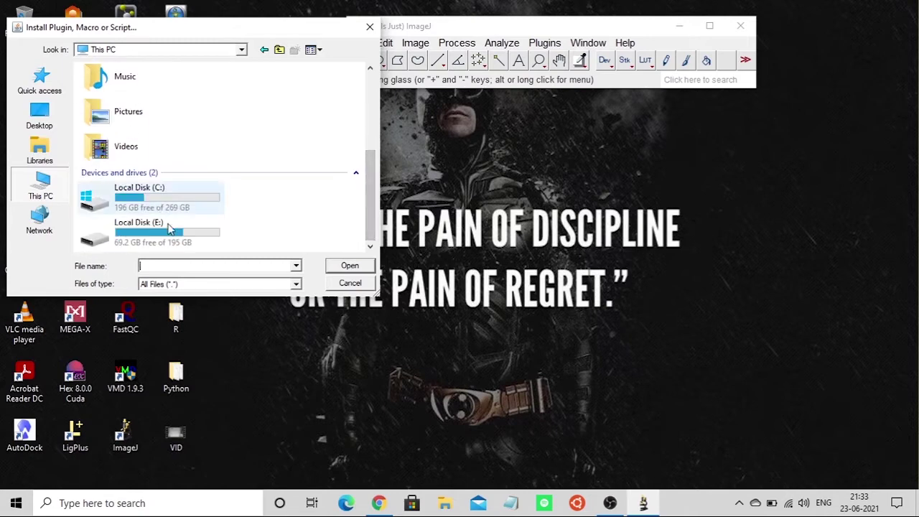
double_click(170, 228)
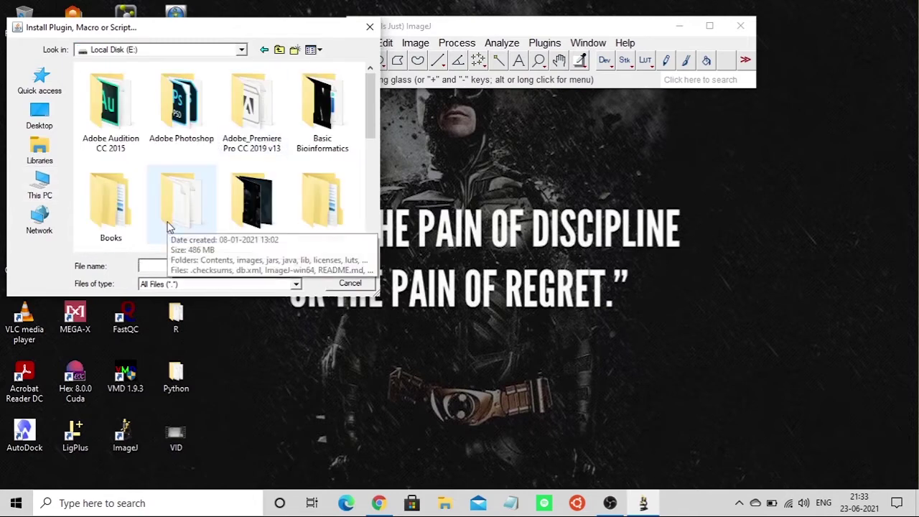
double_click(168, 227)
double_click(140, 188)
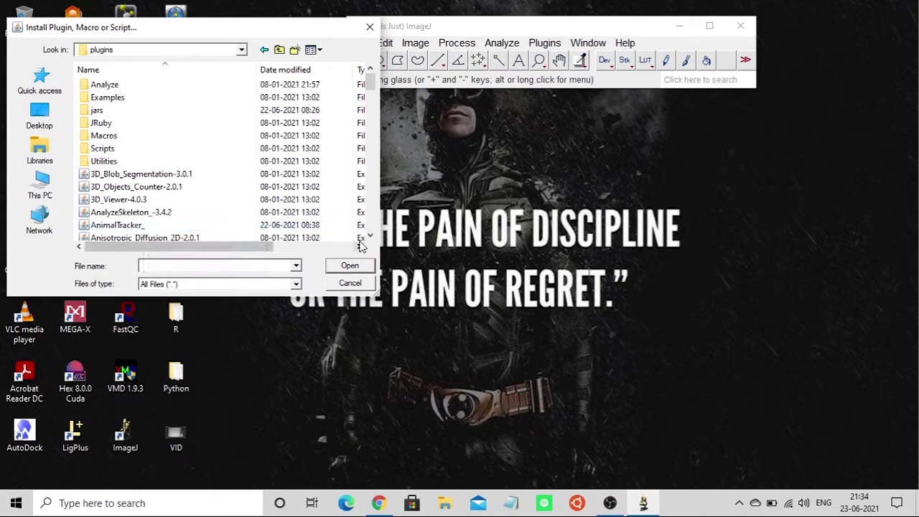
click(351, 283)
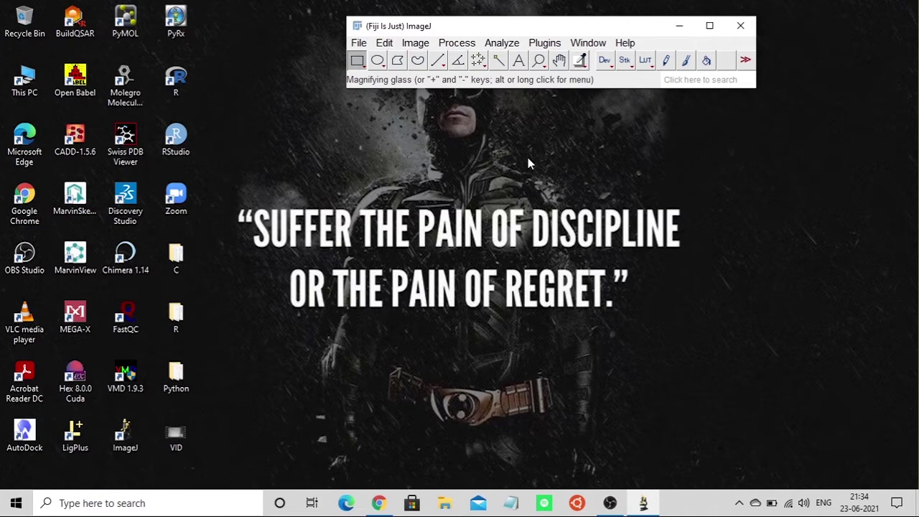
click(545, 44)
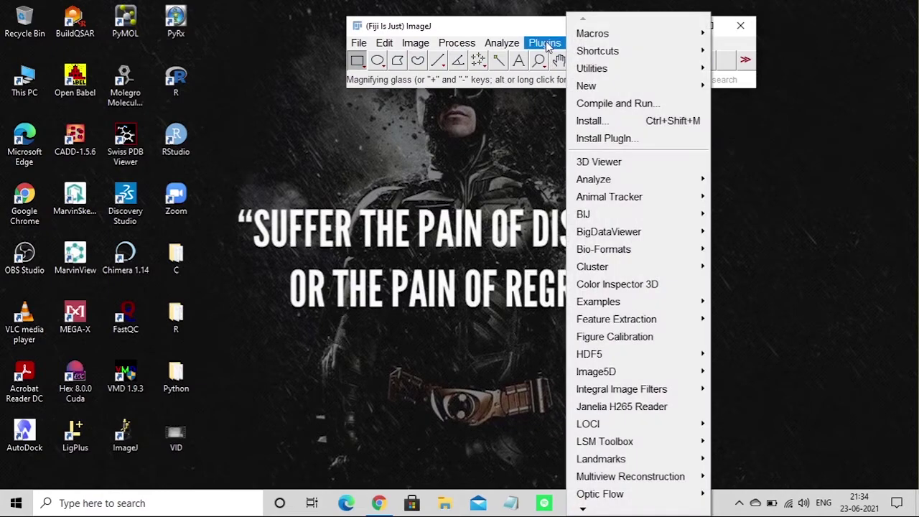
mouse_move(619, 203)
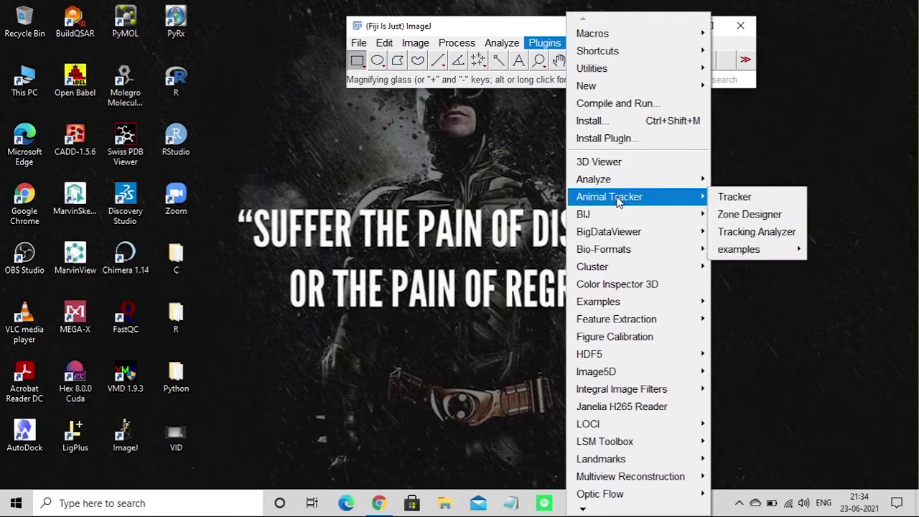
click(734, 174)
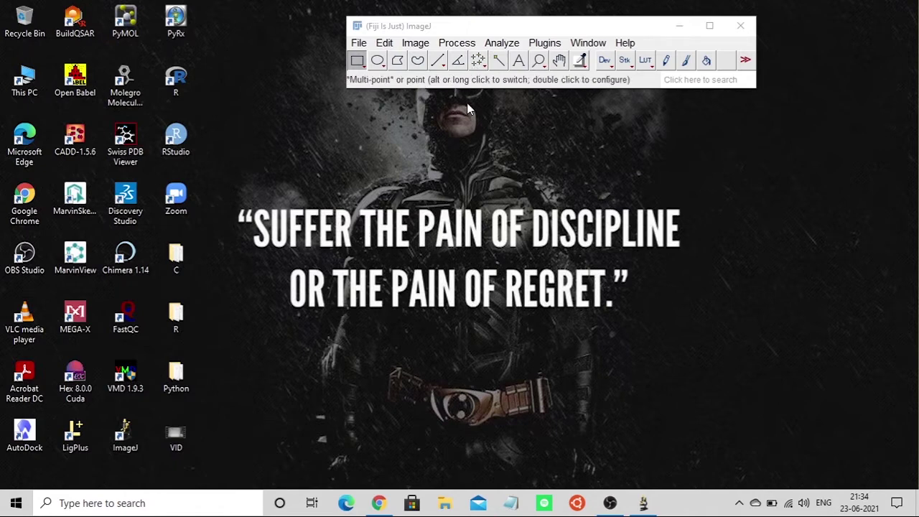
click(359, 46)
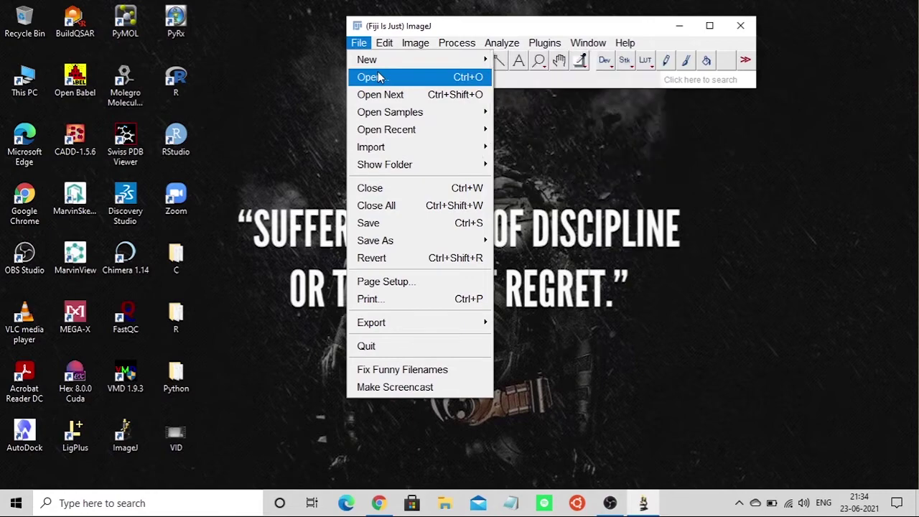
click(372, 77)
scroll(352, 209, down, 2)
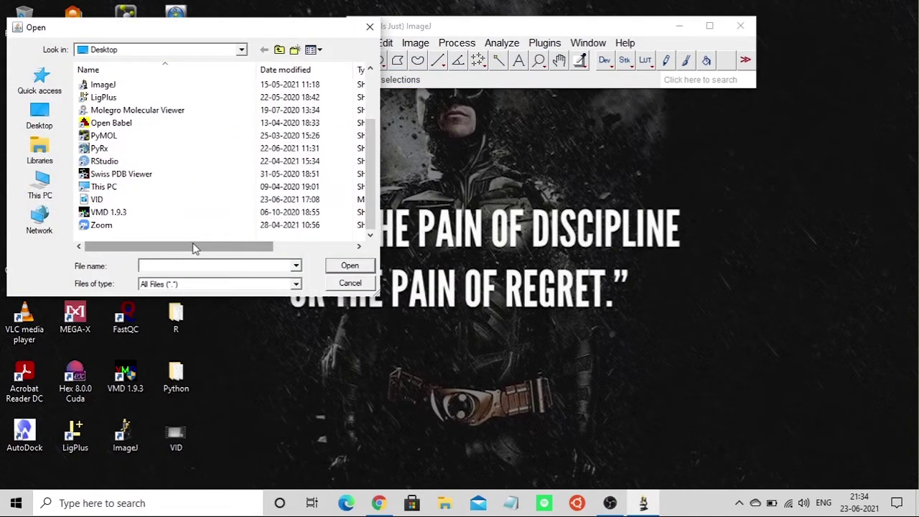
drag(194, 247, 216, 246)
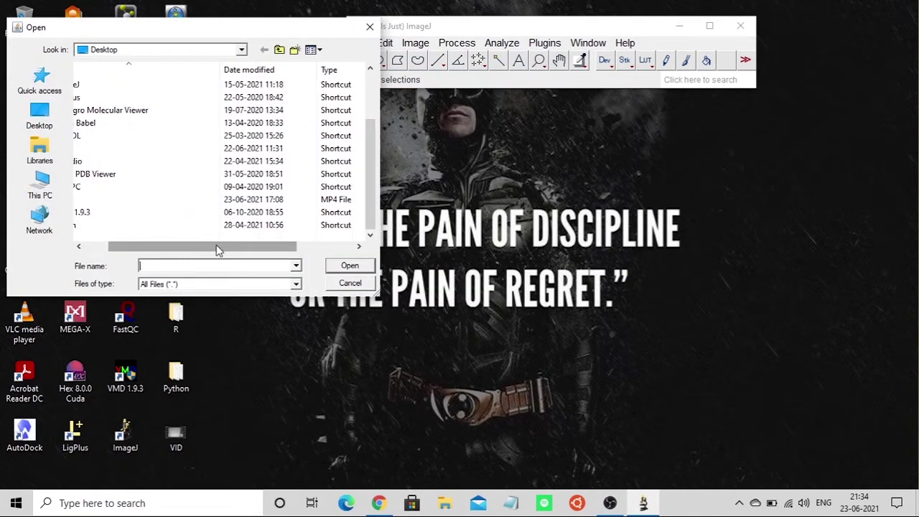
click(204, 200)
click(343, 267)
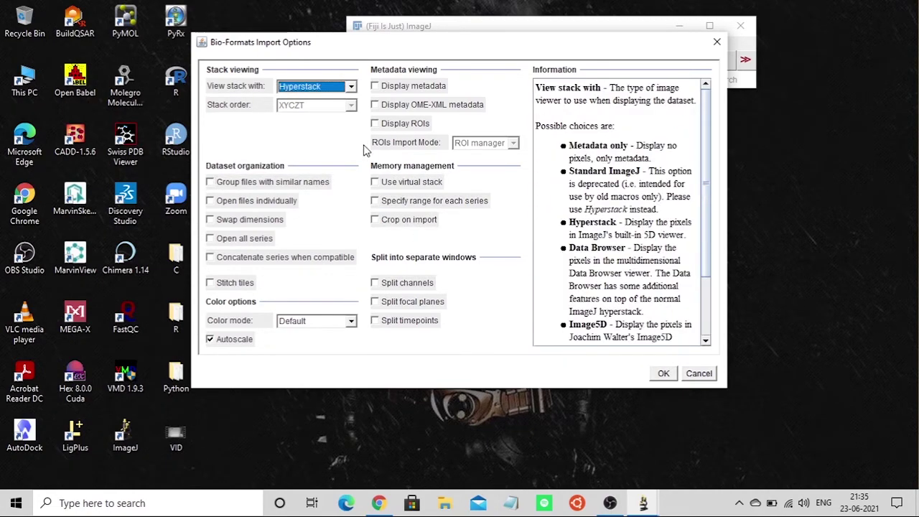
click(700, 373)
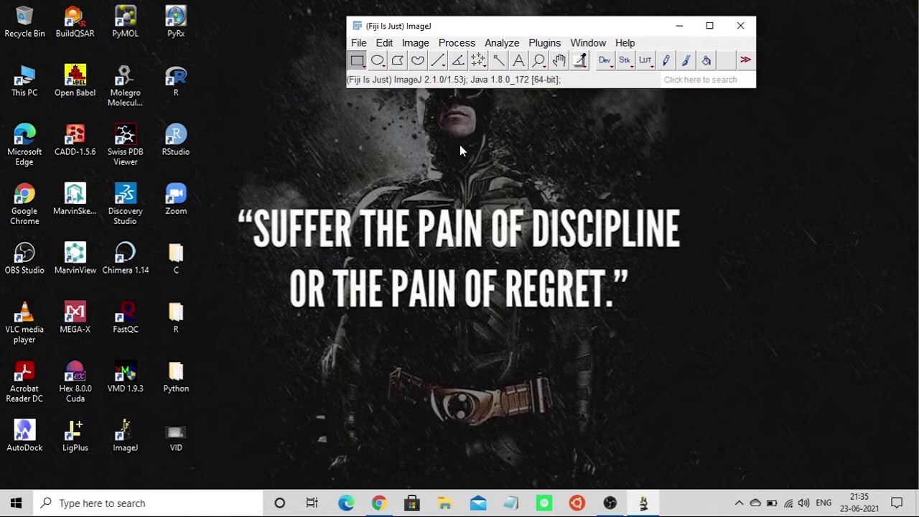
Import the VID movie from the Desktop with Movie (FFMPEG) as a virtual stack, from first frame 0 to last frame -1.
click(358, 43)
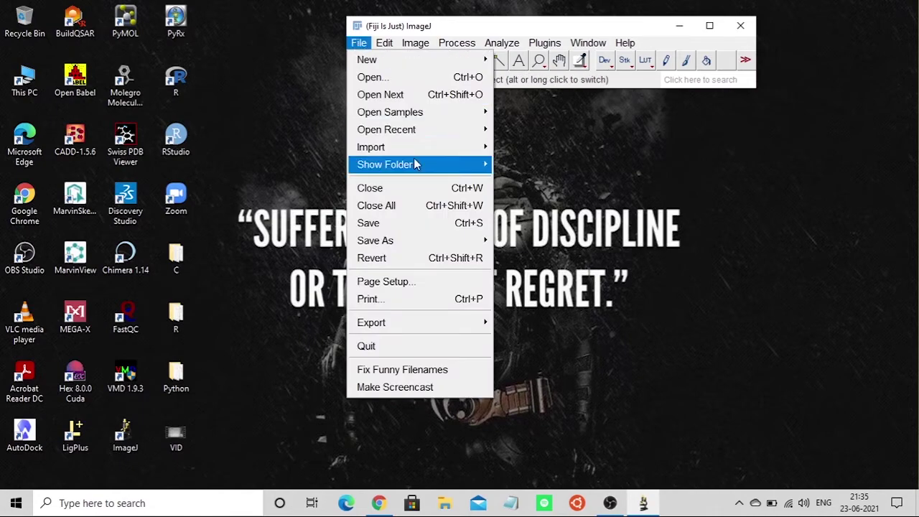
mouse_move(423, 151)
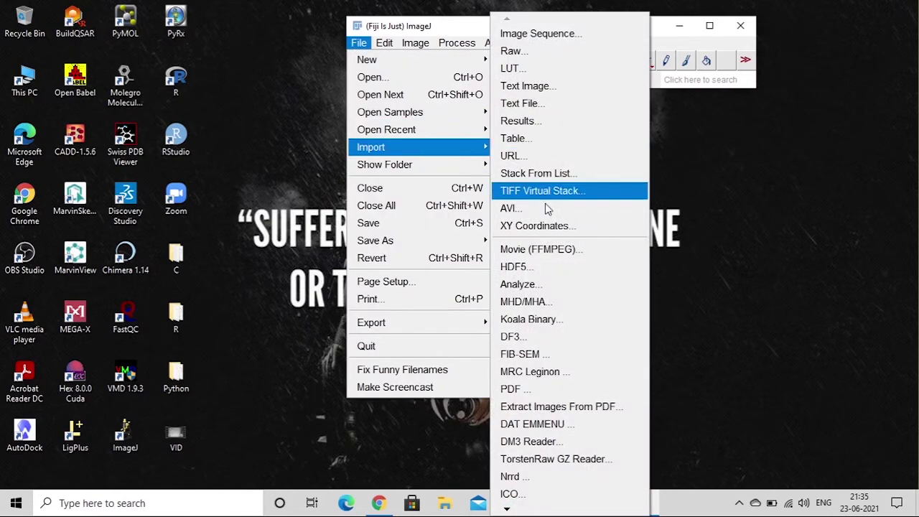
click(559, 262)
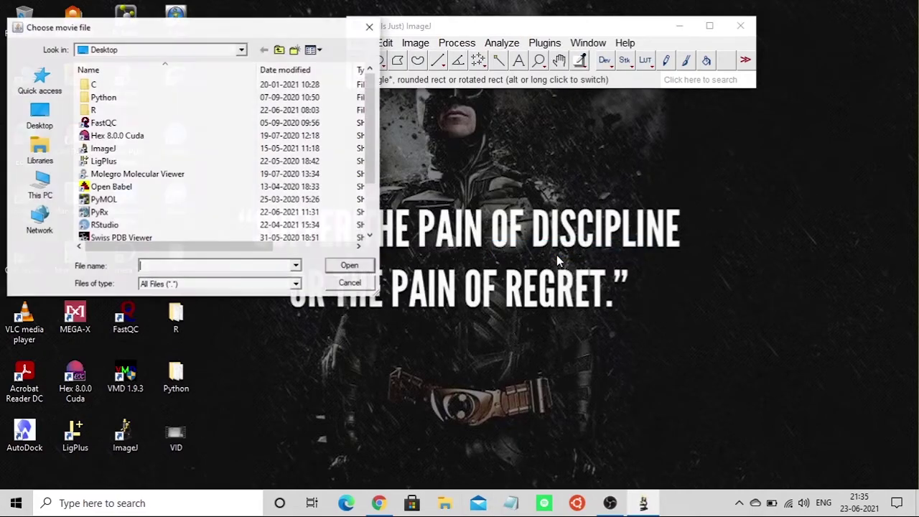
drag(373, 177, 374, 236)
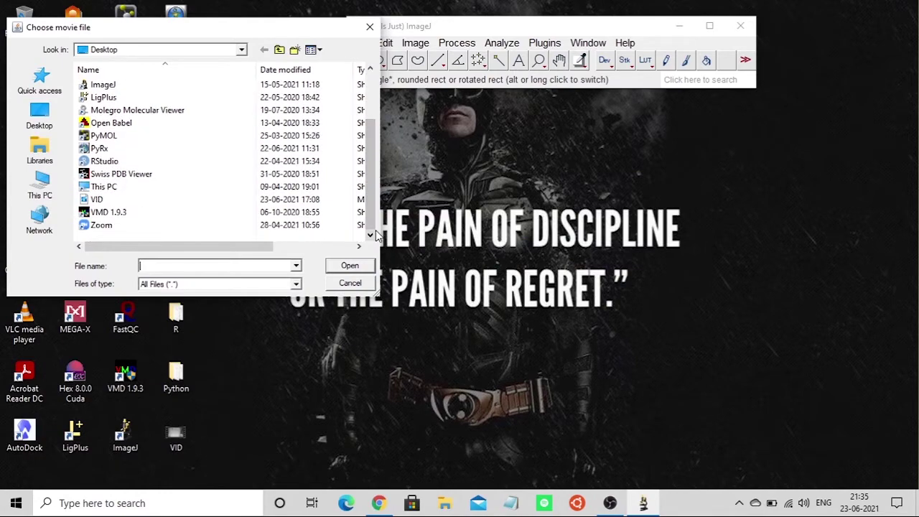
click(297, 201)
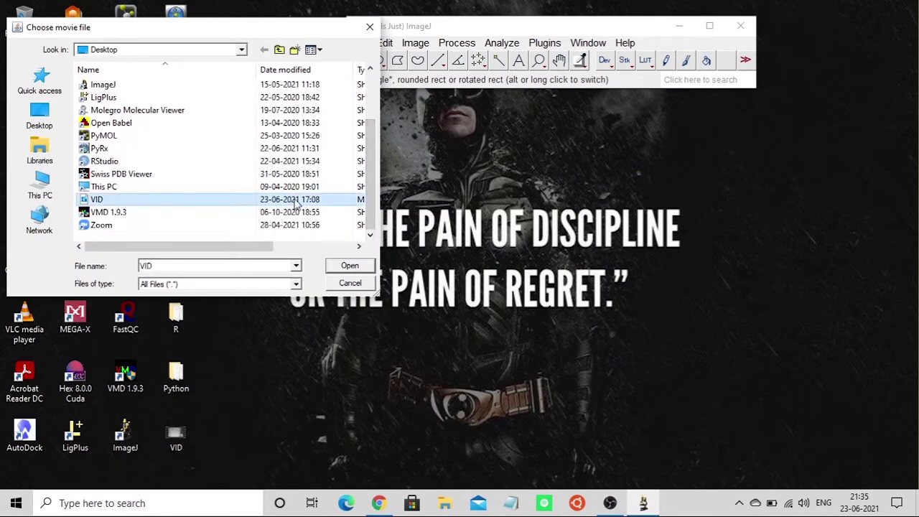
click(363, 268)
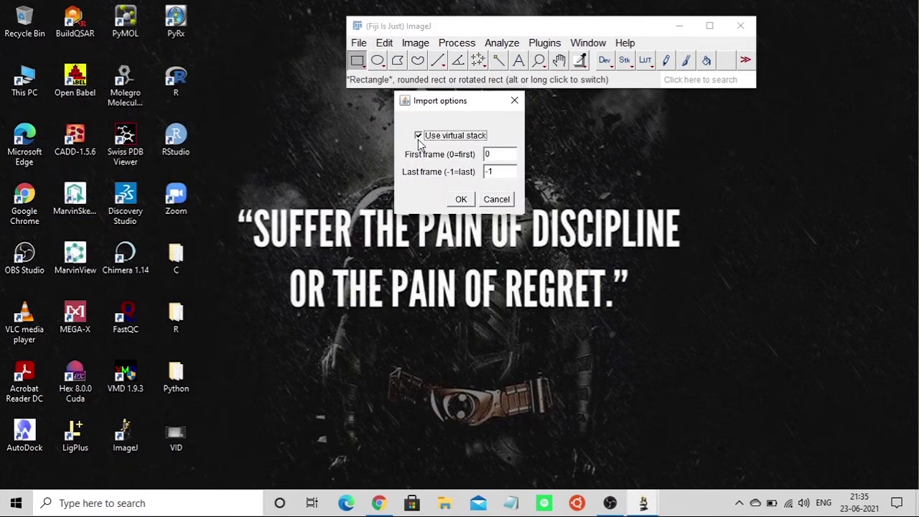
click(460, 201)
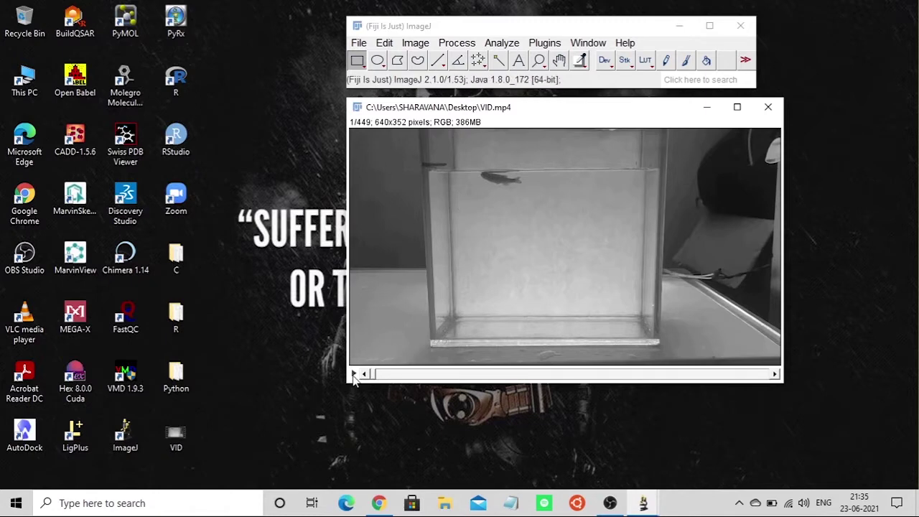
Return the imported movie to its first frame and save it to the Desktop as AVI file VID_exp, with JPEG compression at 10 fps.
click(354, 375)
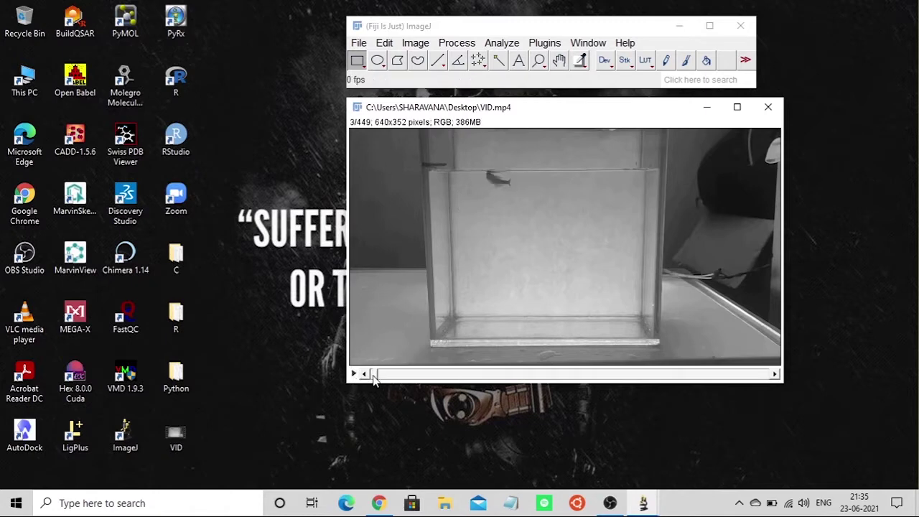
drag(373, 379, 369, 376)
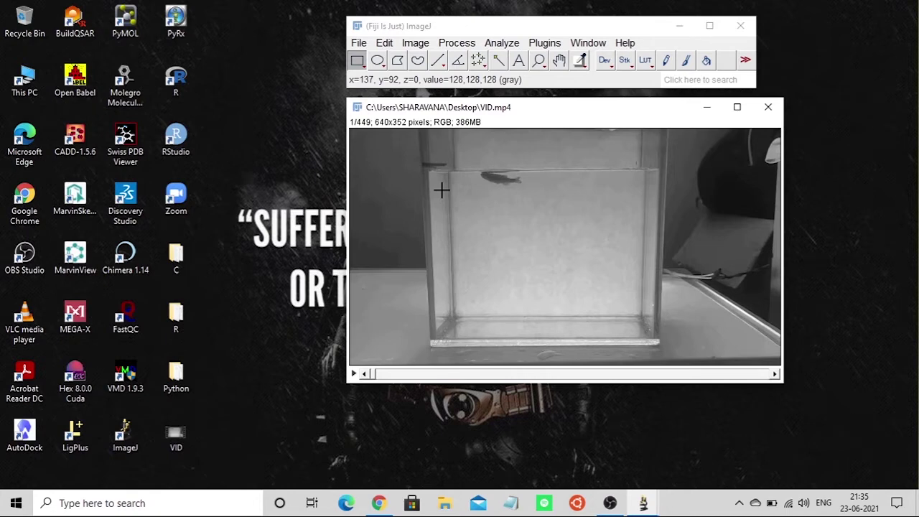
click(358, 44)
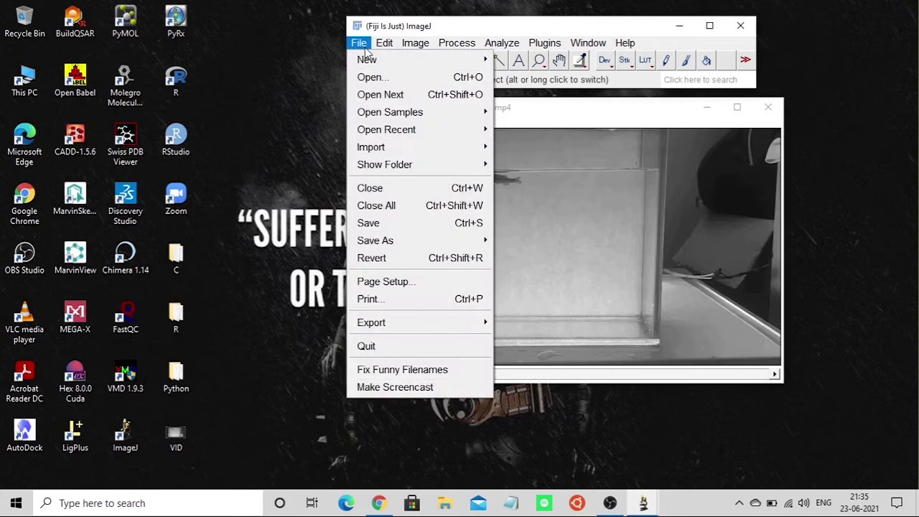
mouse_move(438, 239)
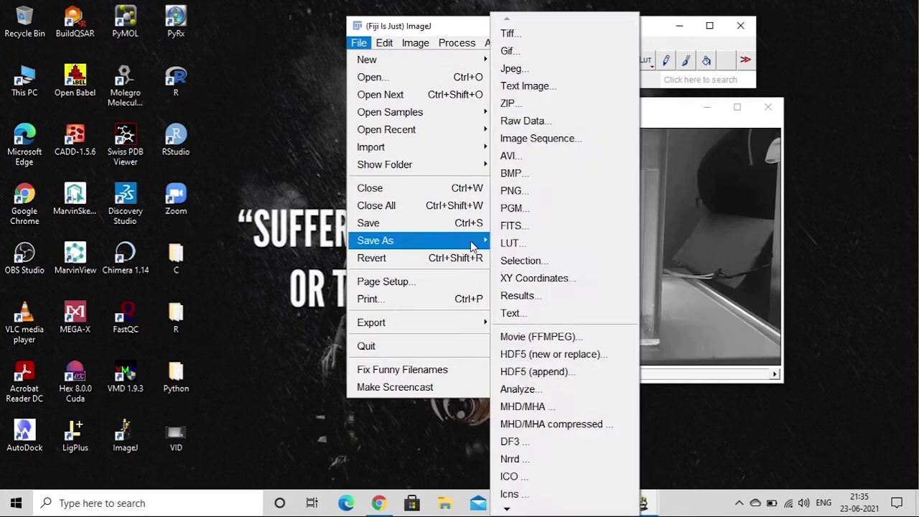
click(516, 159)
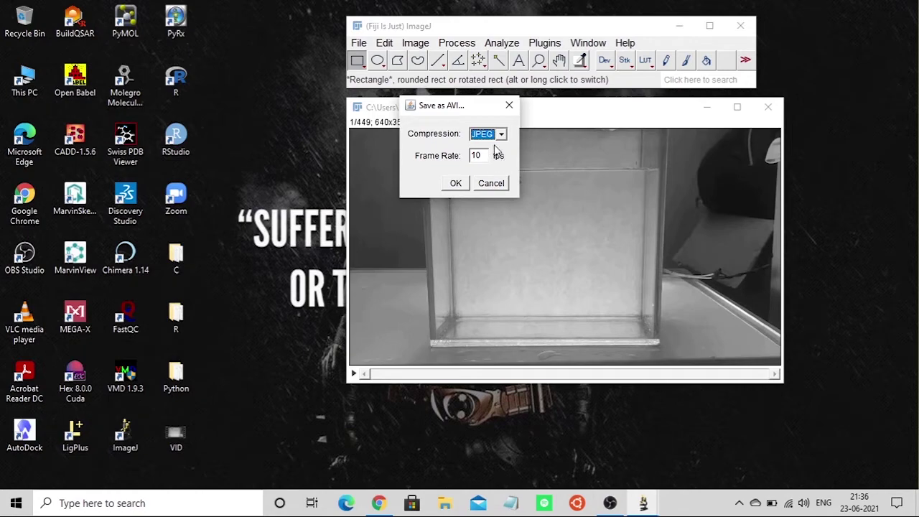
click(457, 183)
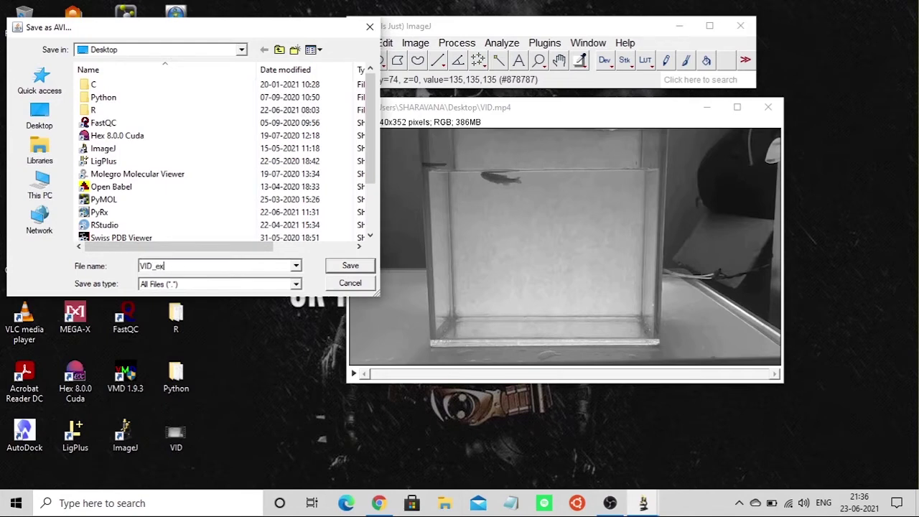
click(335, 269)
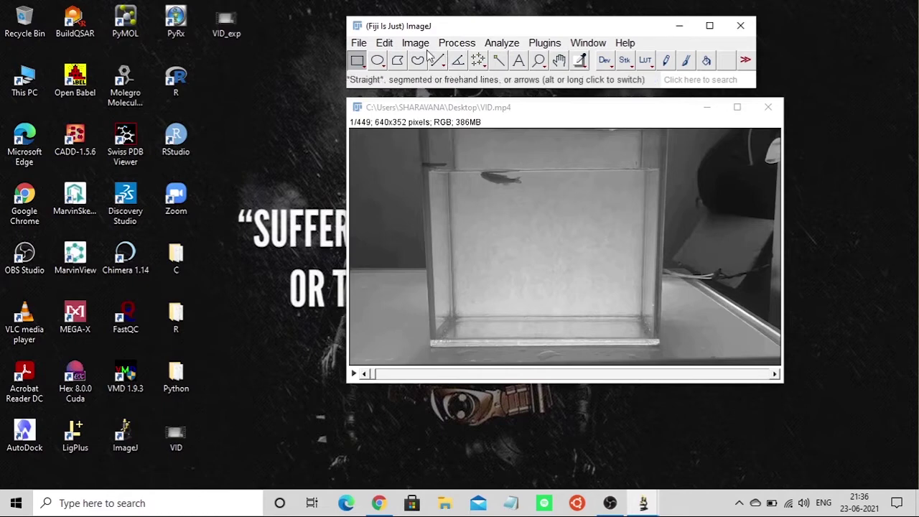
Play the exported VID_exp file from the desktop in VLC media player to check it, and close the player.
click(229, 25)
right_click(232, 29)
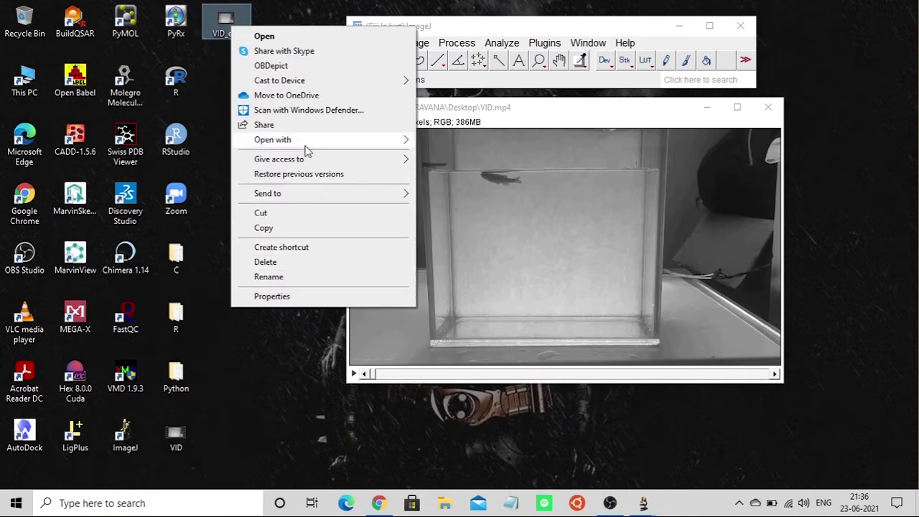
mouse_move(398, 139)
click(449, 172)
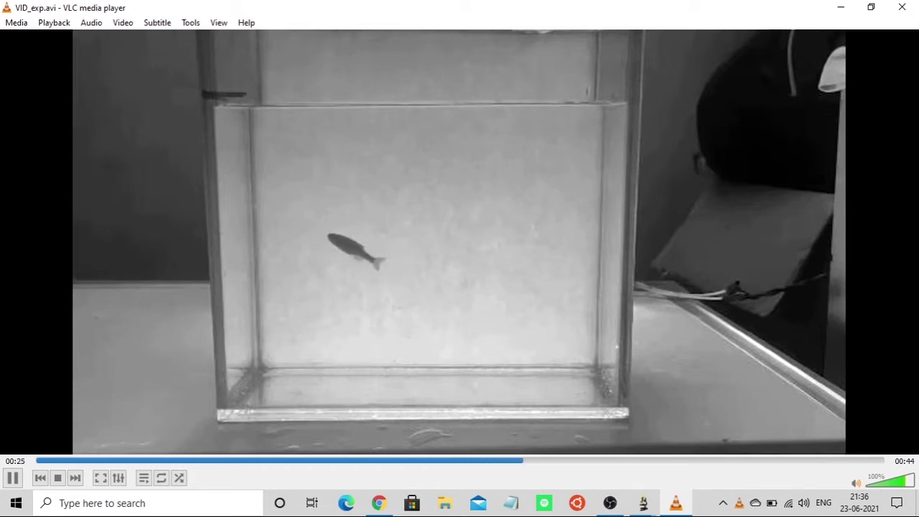
click(903, 7)
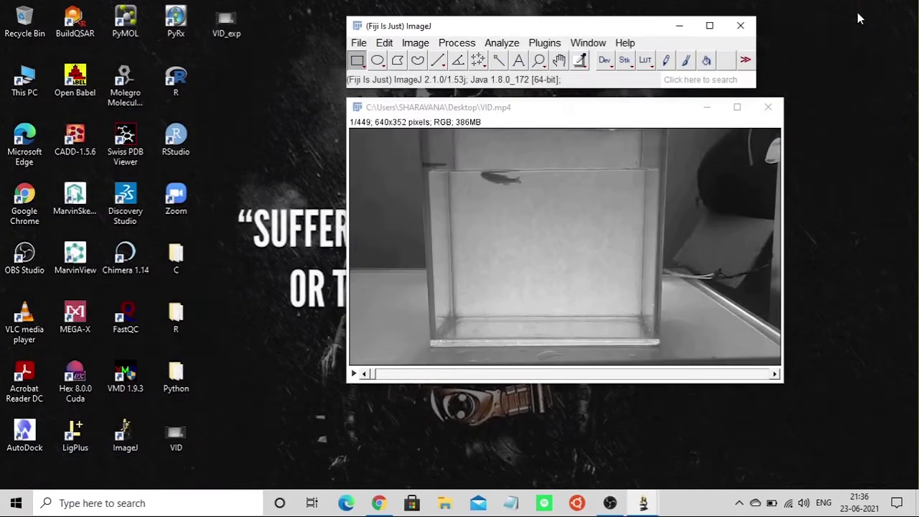
Close the VID.mp4 stack and import VID_exp.avi from the Desktop as a virtual stack converted to grayscale, without vertical flip.
click(768, 107)
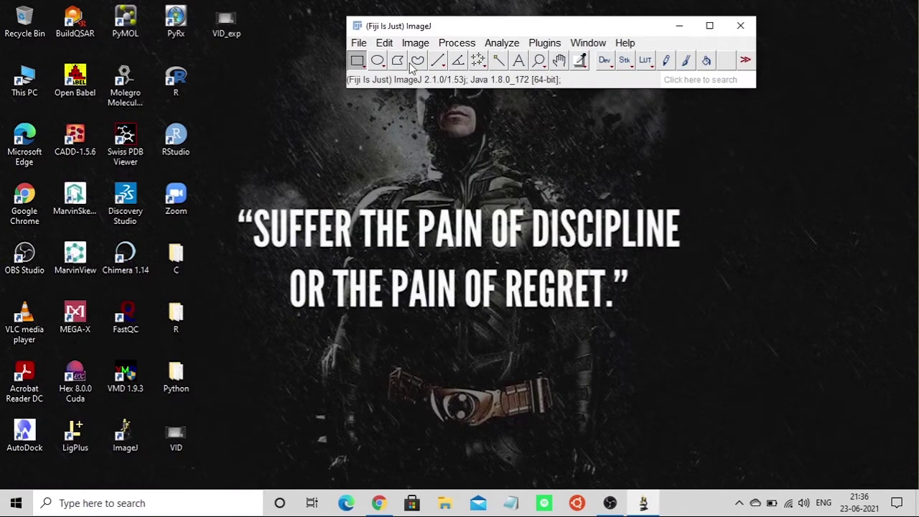
click(360, 45)
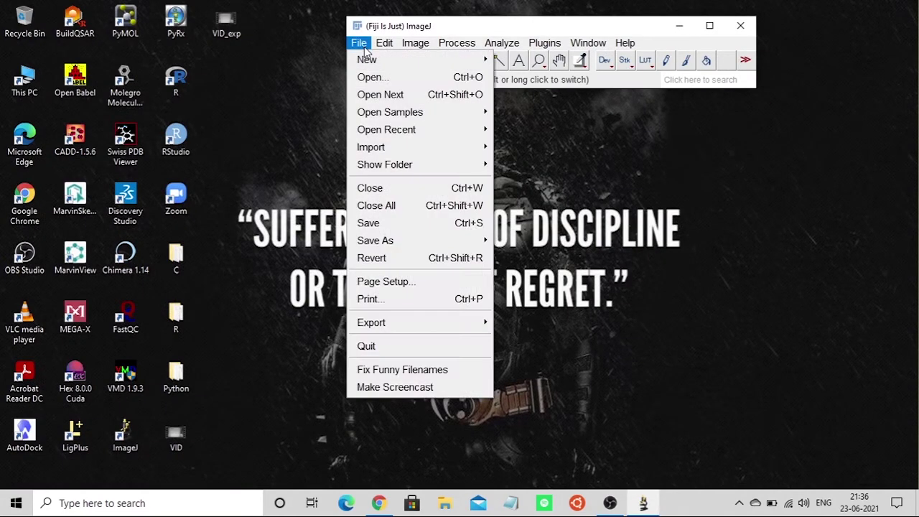
mouse_move(412, 147)
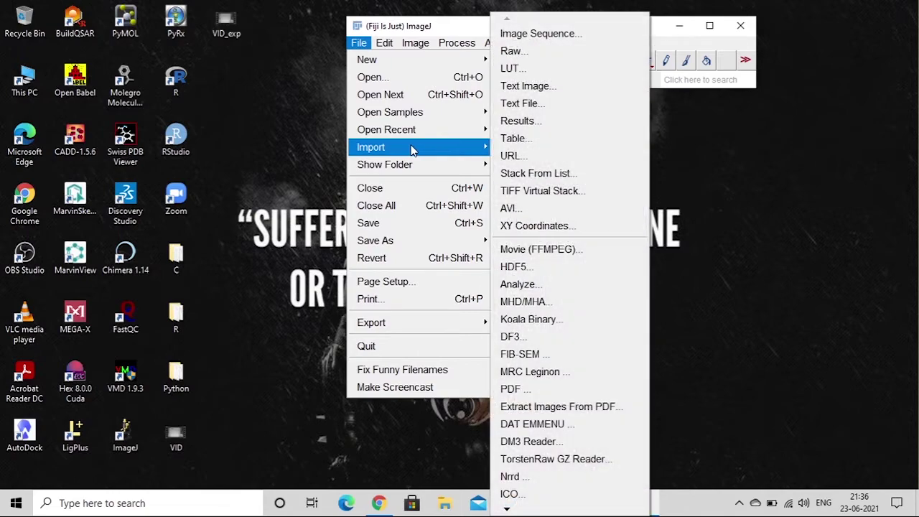
click(521, 208)
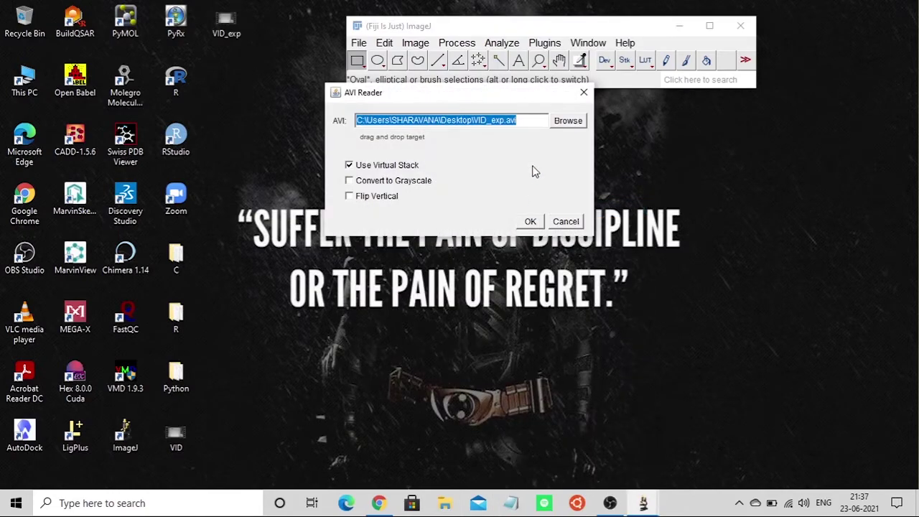
click(350, 182)
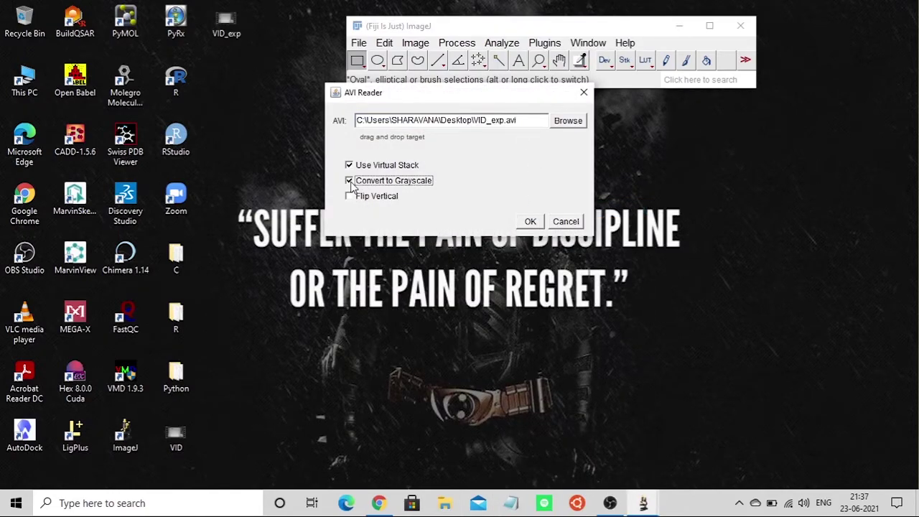
click(564, 123)
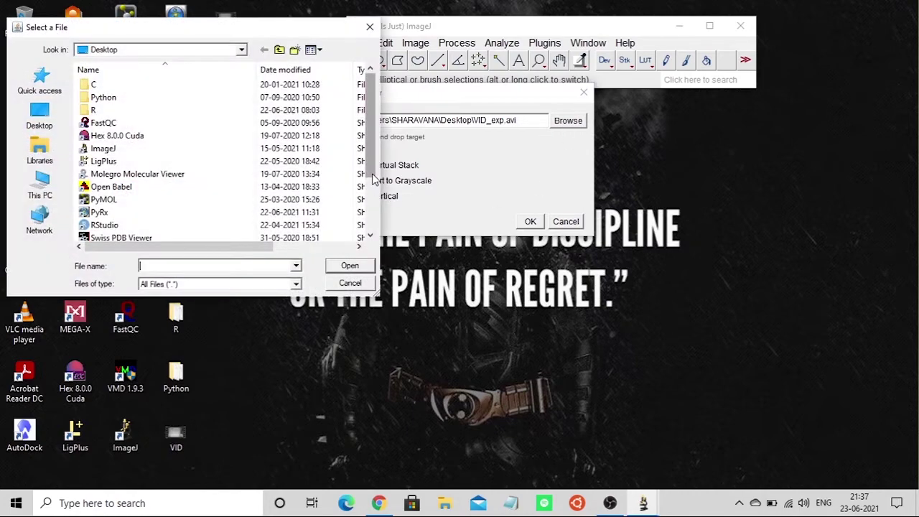
scroll(341, 223, down, 2)
click(265, 201)
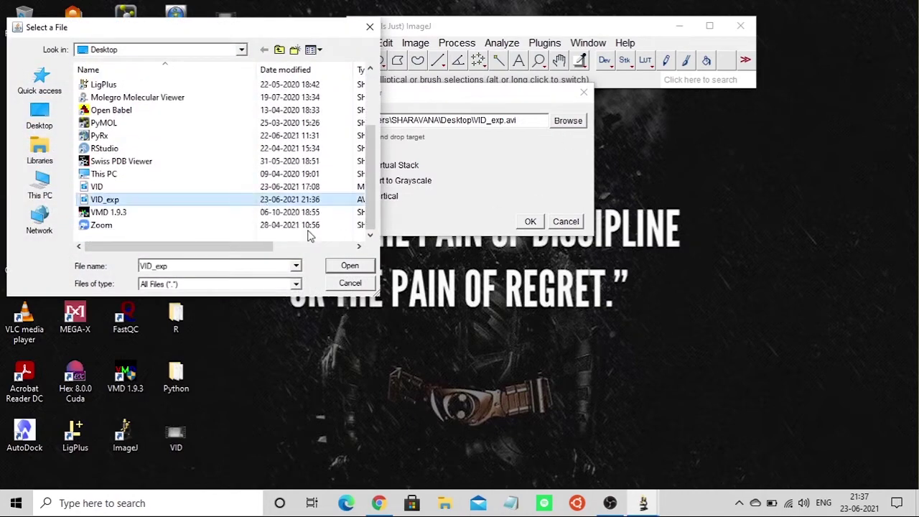
click(349, 266)
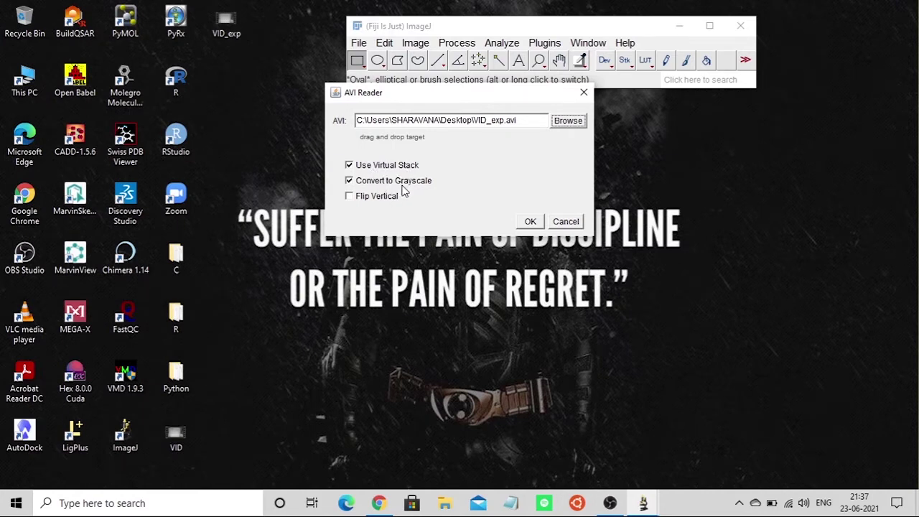
click(524, 224)
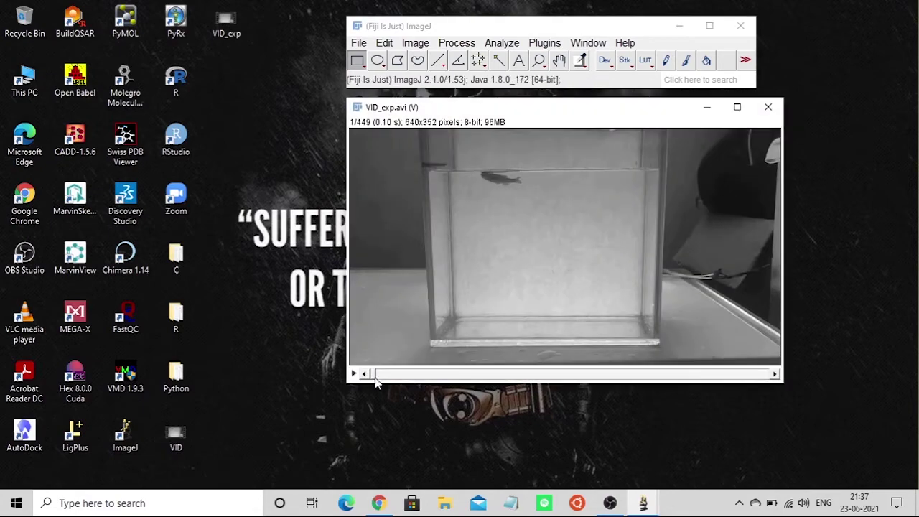
Open Animal Tracker's Radial Maze example and set the VID_exp.avi stack as its image.
mouse_move(375, 380)
mouse_down()
mouse_move(417, 383)
mouse_move(366, 384)
mouse_up()
click(548, 45)
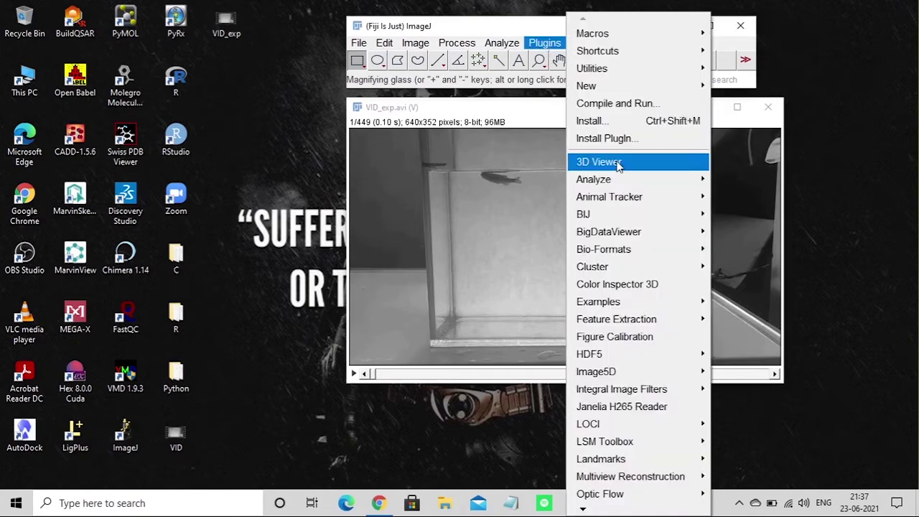
mouse_move(622, 196)
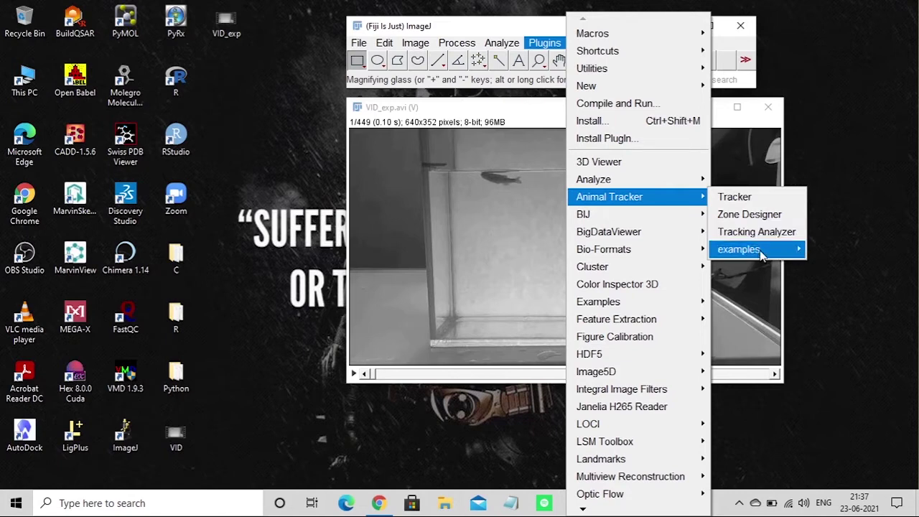
mouse_move(759, 249)
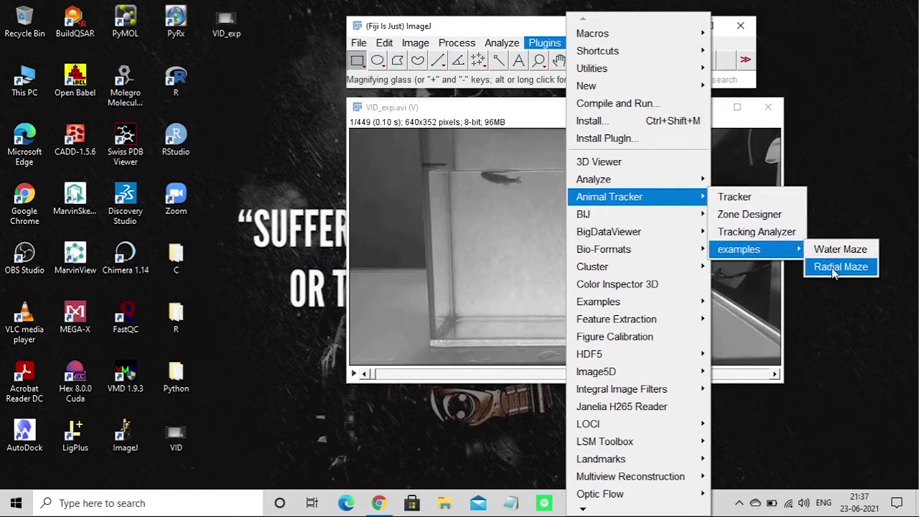
click(835, 268)
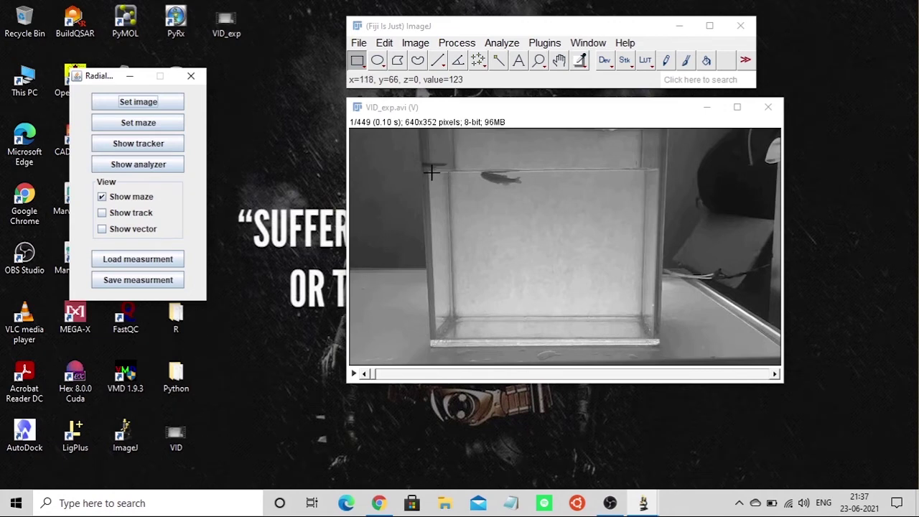
click(404, 112)
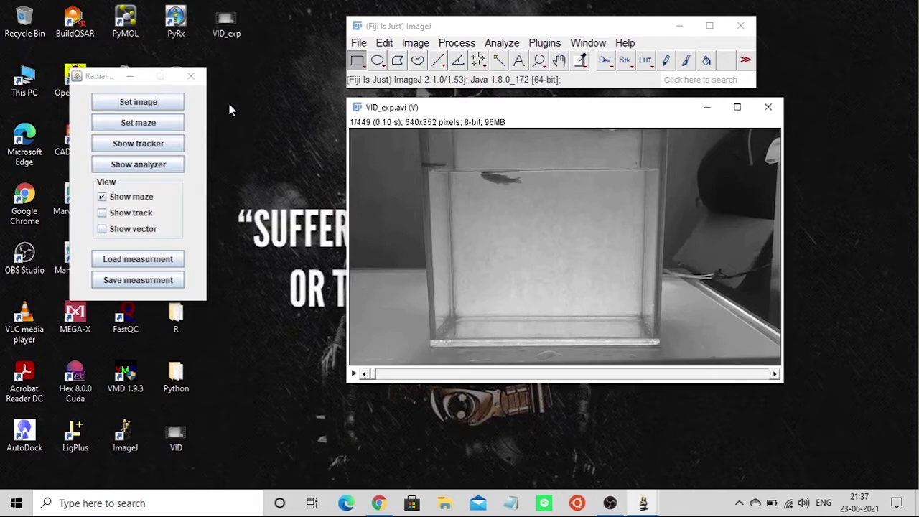
click(160, 109)
click(168, 123)
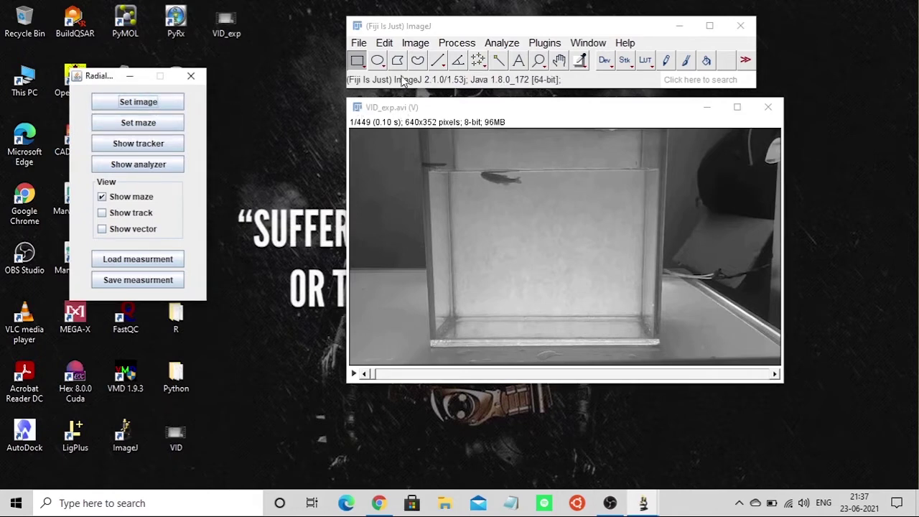
Outline the water-filled area of the tank with a six-point polygon selection and set it as the maze.
click(431, 171)
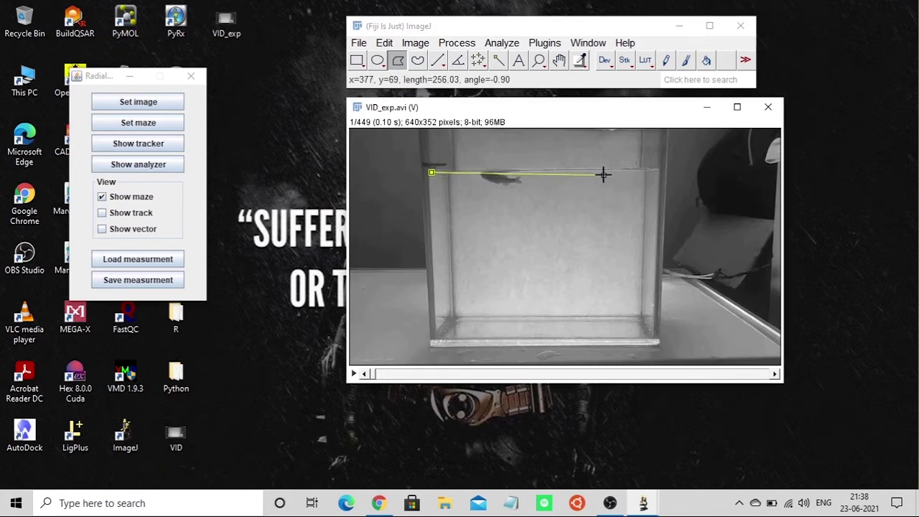
click(650, 169)
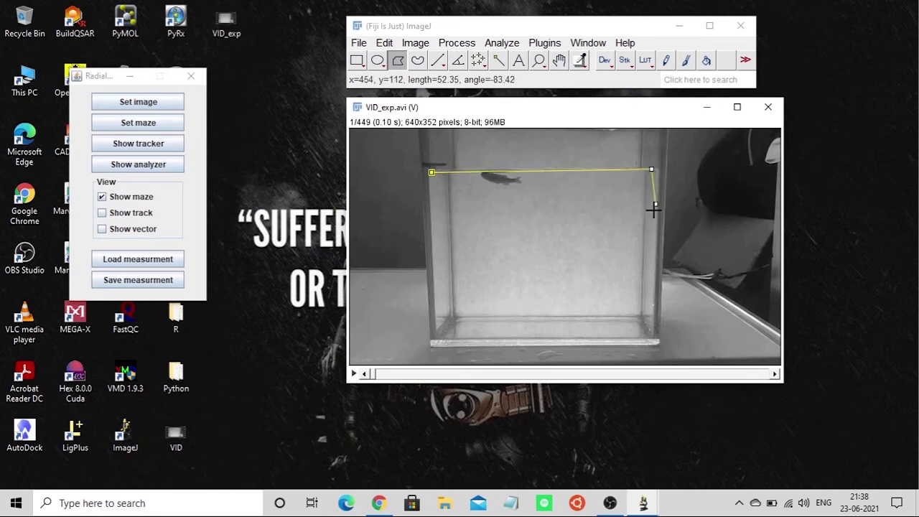
click(653, 258)
click(645, 338)
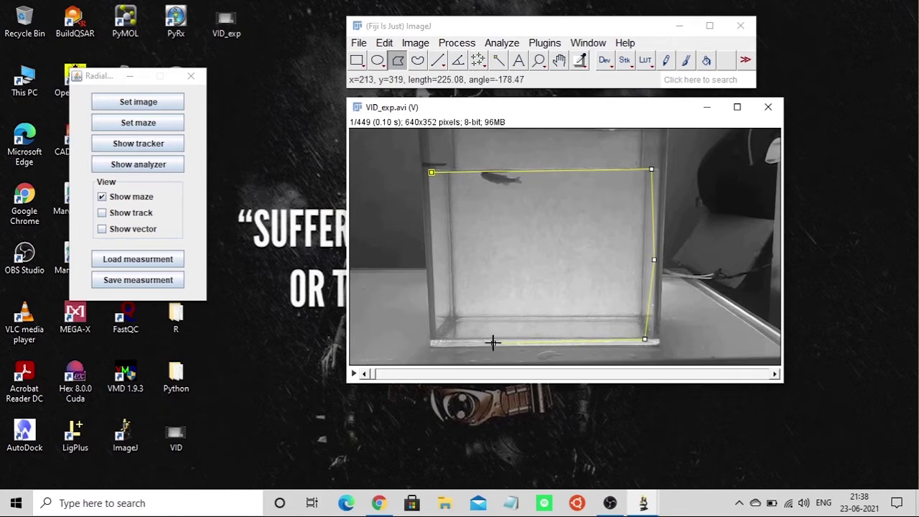
click(437, 332)
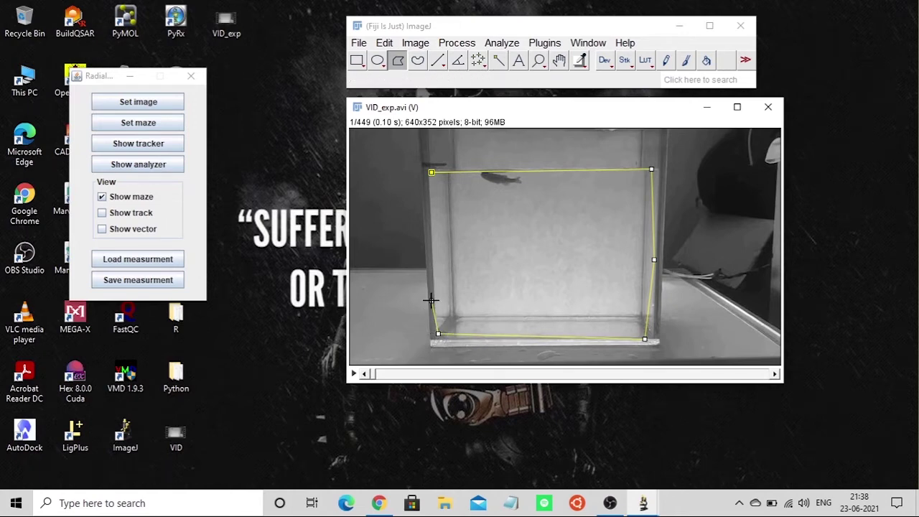
click(428, 243)
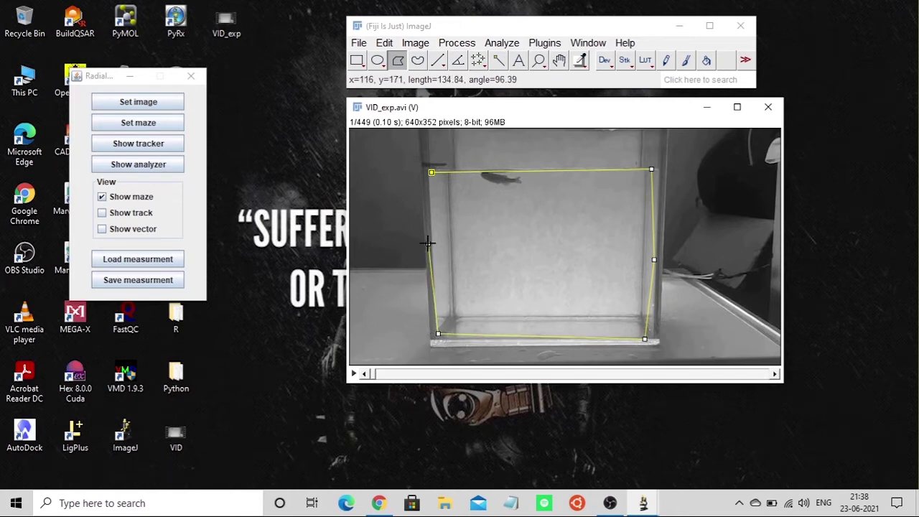
click(432, 172)
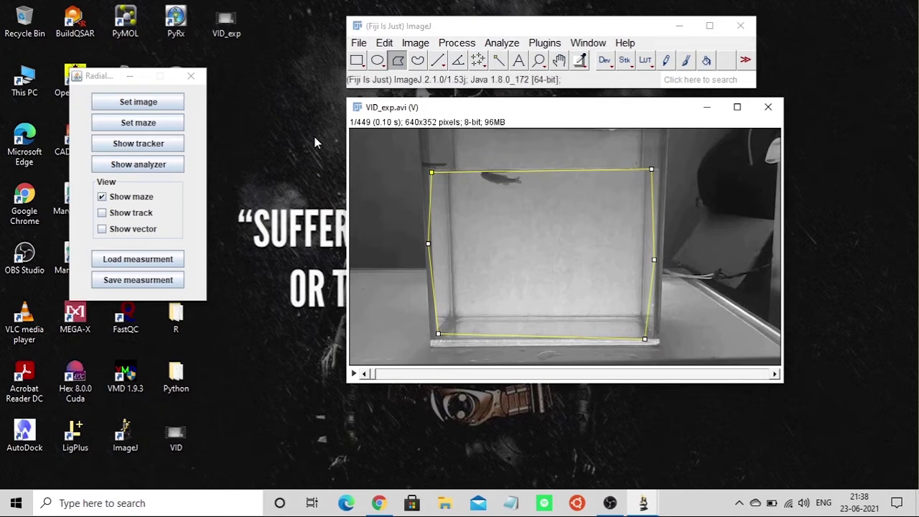
click(165, 123)
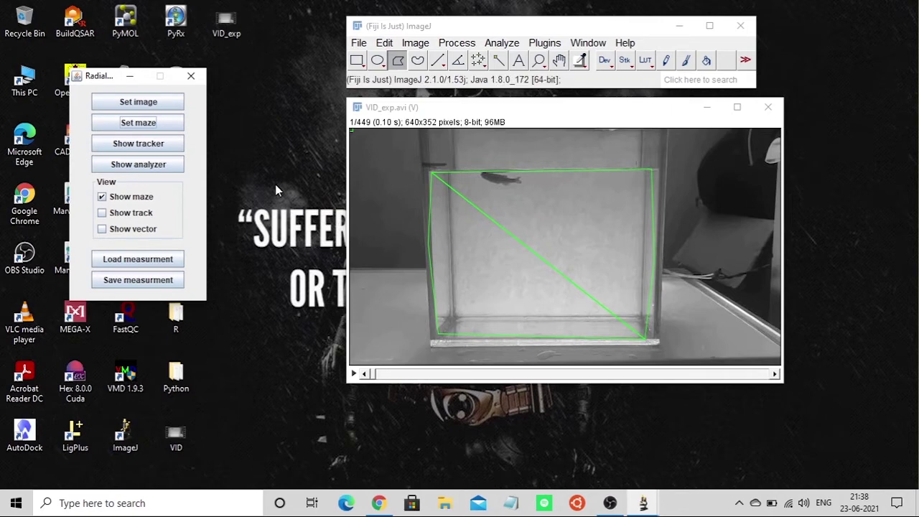
Show the tracker for the VID_exp.avi stack and place its Processing Window between the tracker controls and the video.
click(168, 144)
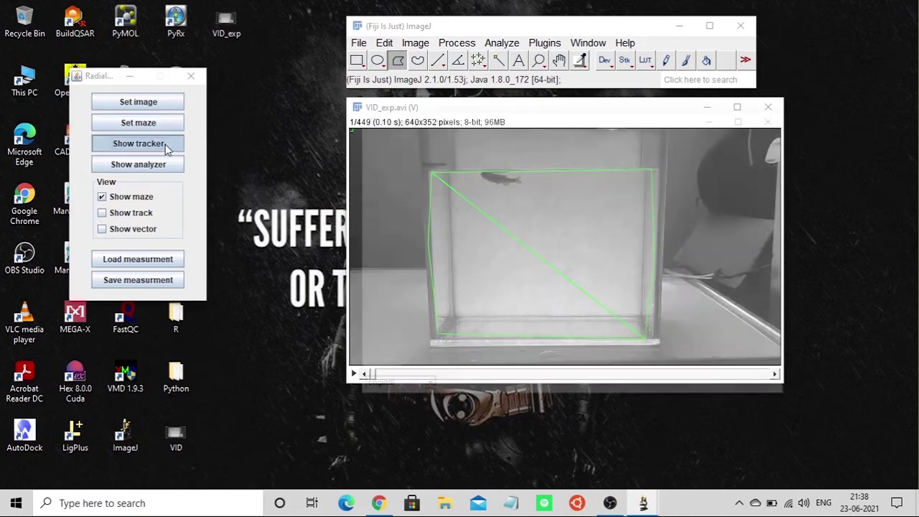
click(414, 106)
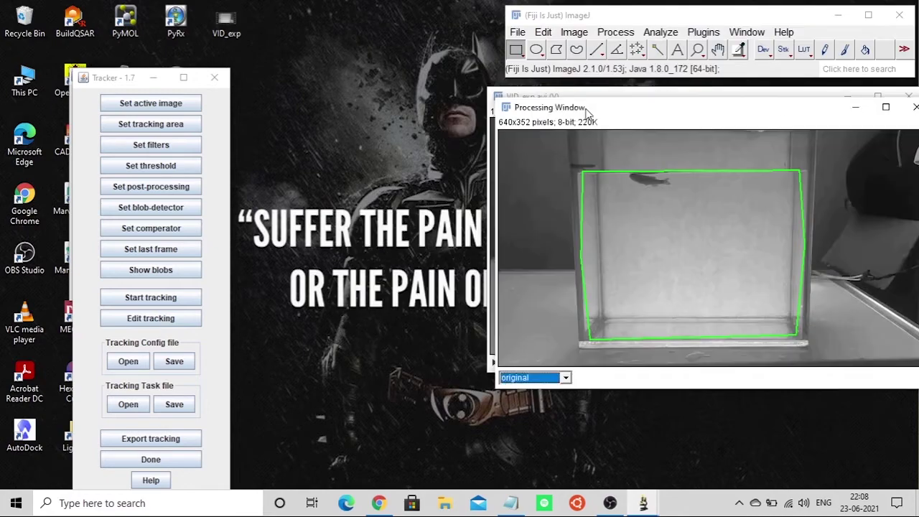
drag(585, 108, 404, 151)
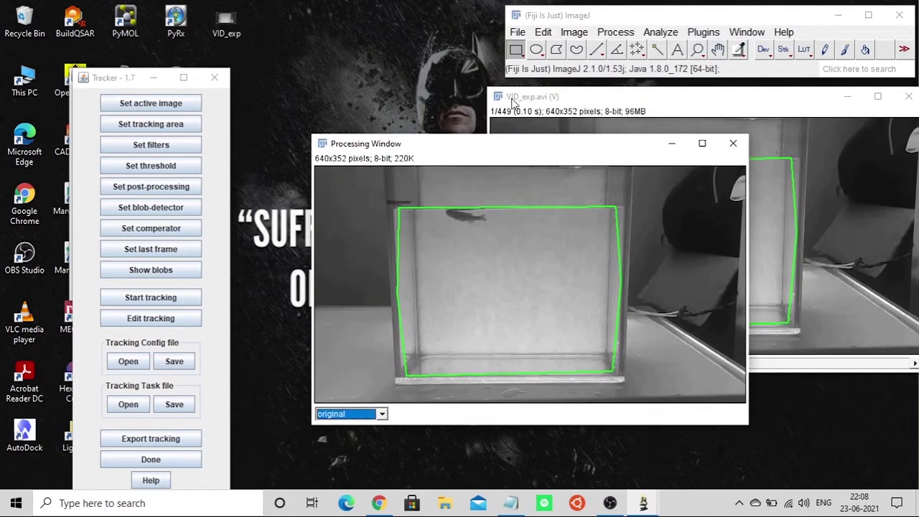
Switch the Processing Window to the filtered view and bring the VID_exp.avi stack to the front.
click(382, 416)
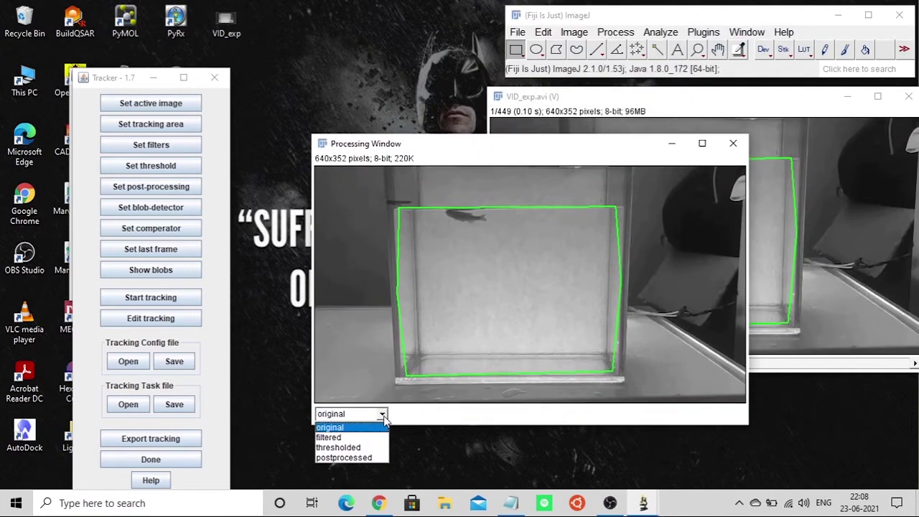
click(359, 429)
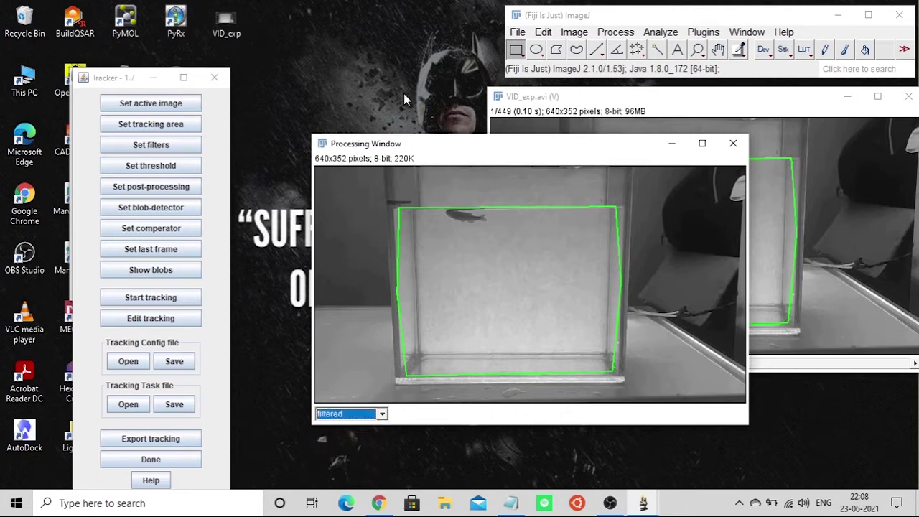
click(527, 100)
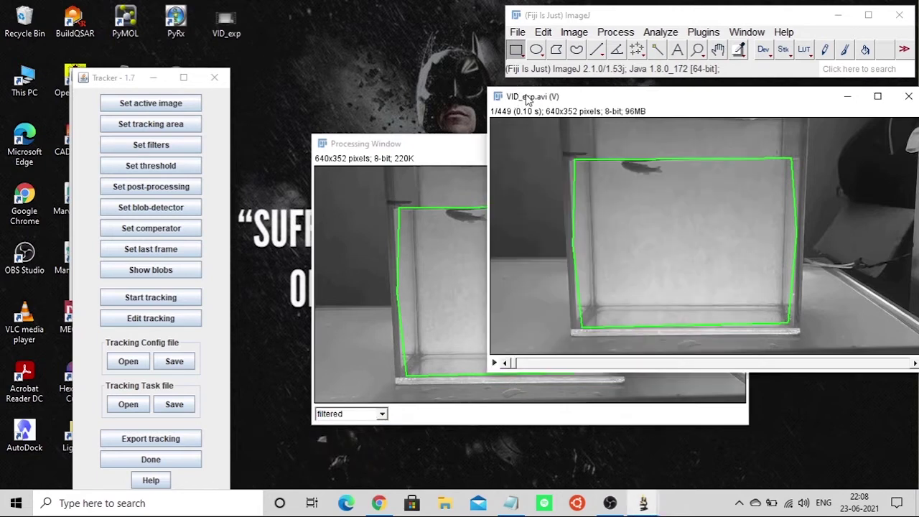
Add a Gaussian Blur filter followed by a Background Subtractor to the tracker's filters.
click(151, 144)
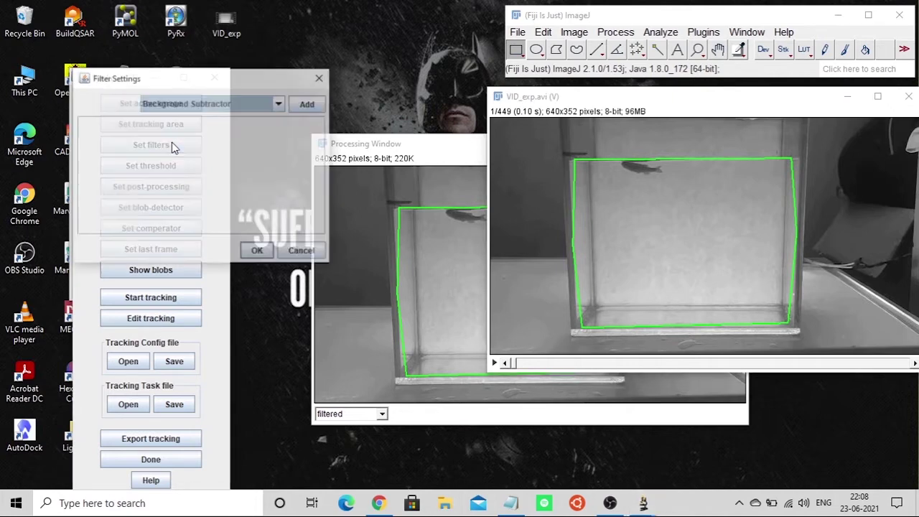
click(282, 106)
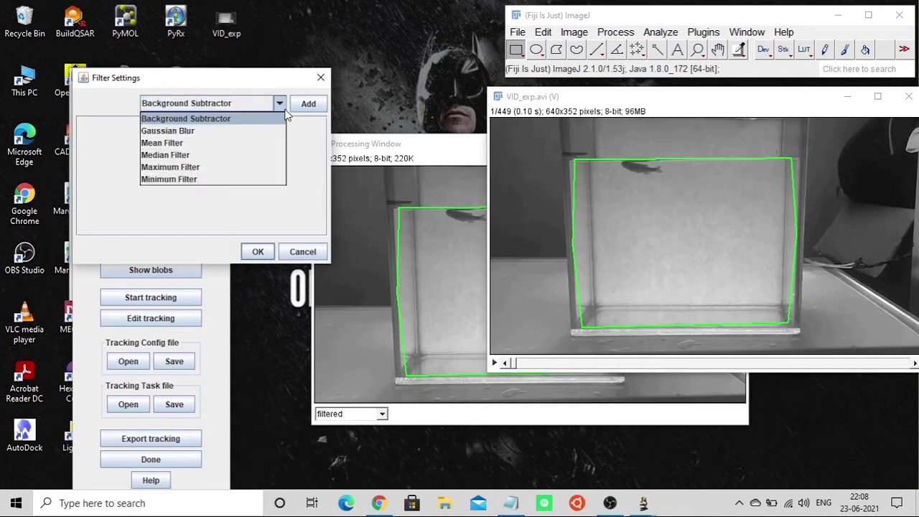
click(258, 135)
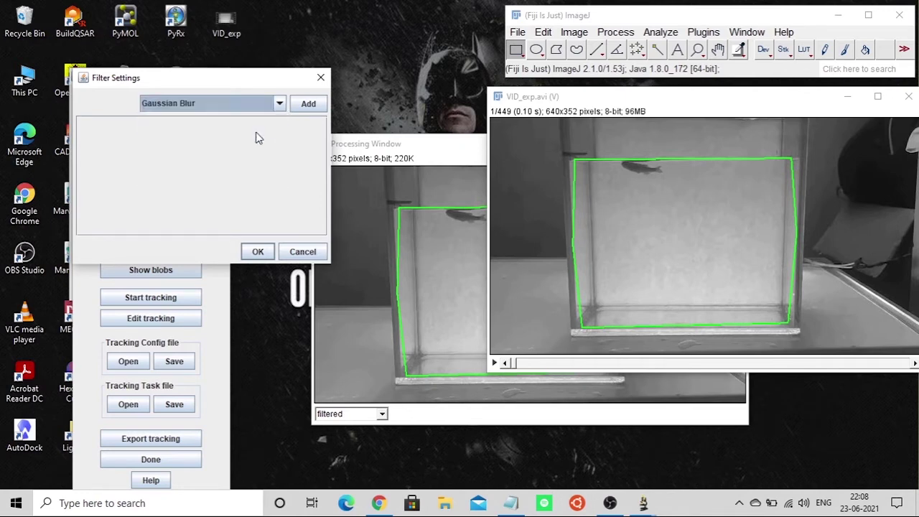
click(300, 106)
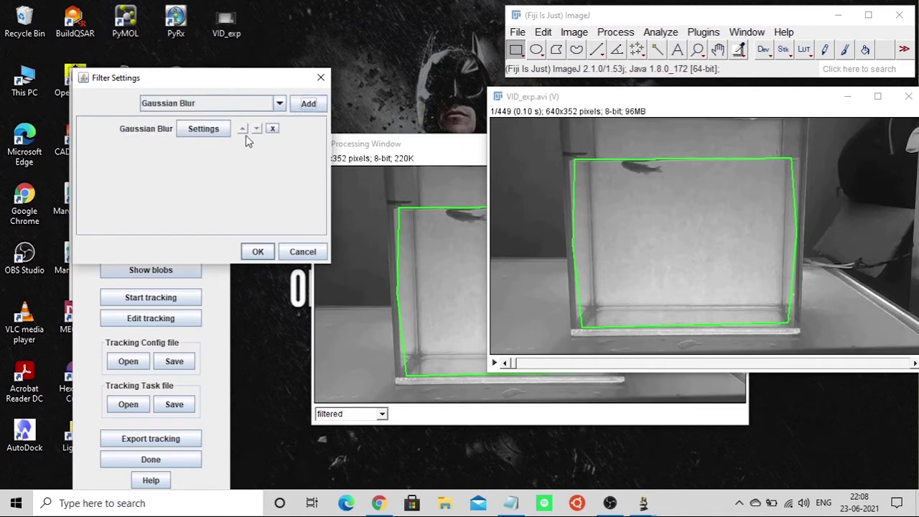
click(279, 104)
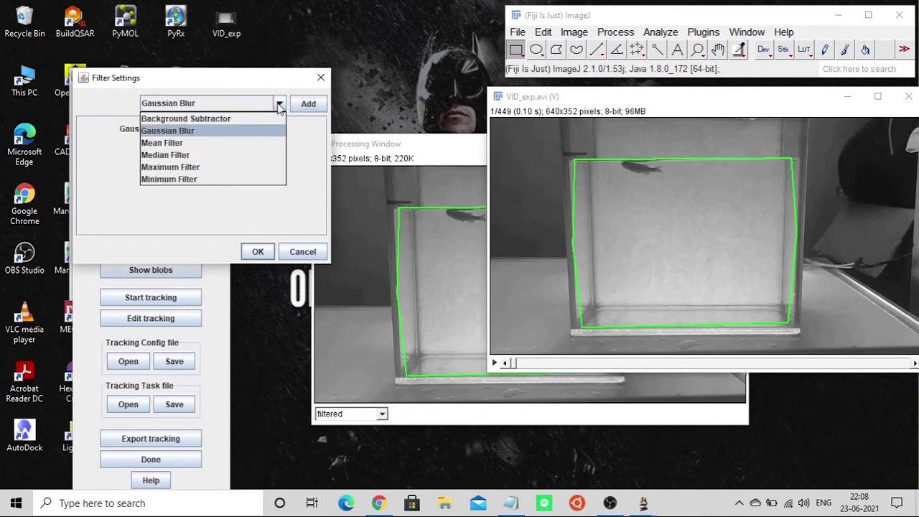
click(233, 119)
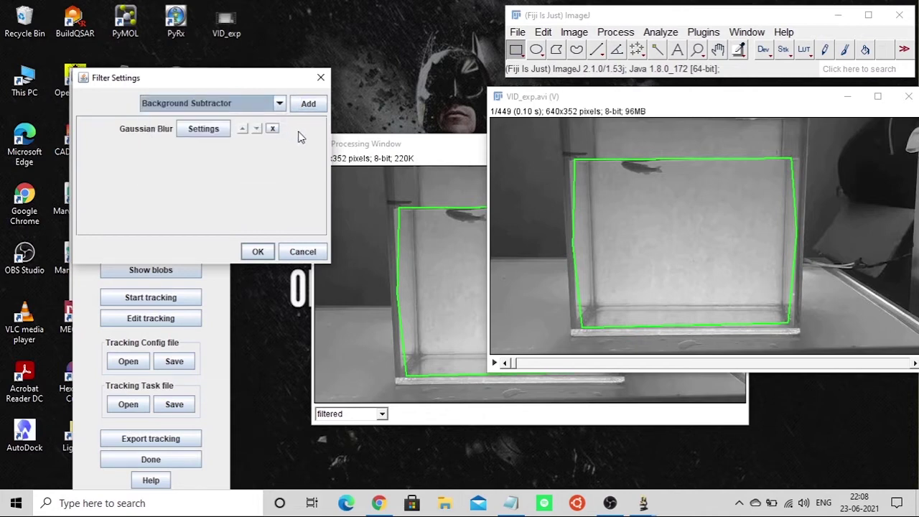
click(308, 104)
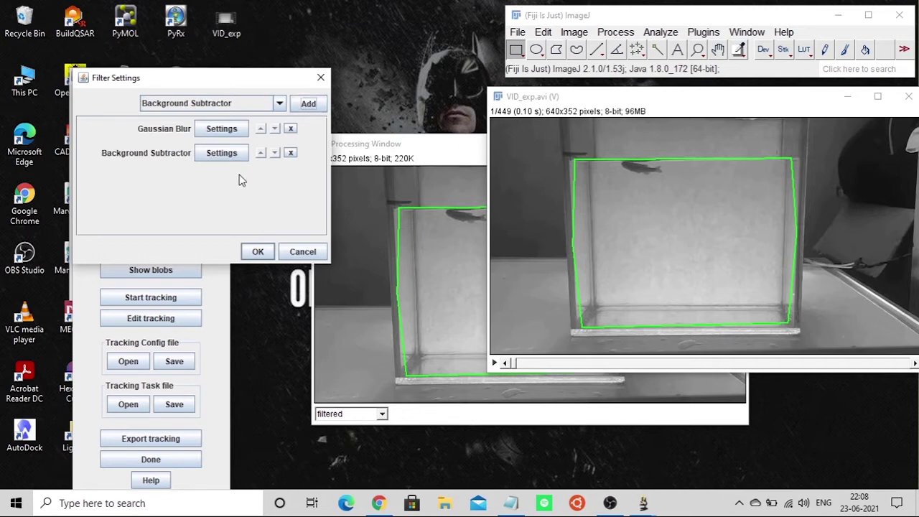
Open the Background Subtractor's settings and set the VID_exp.avi stack as its image.
click(223, 158)
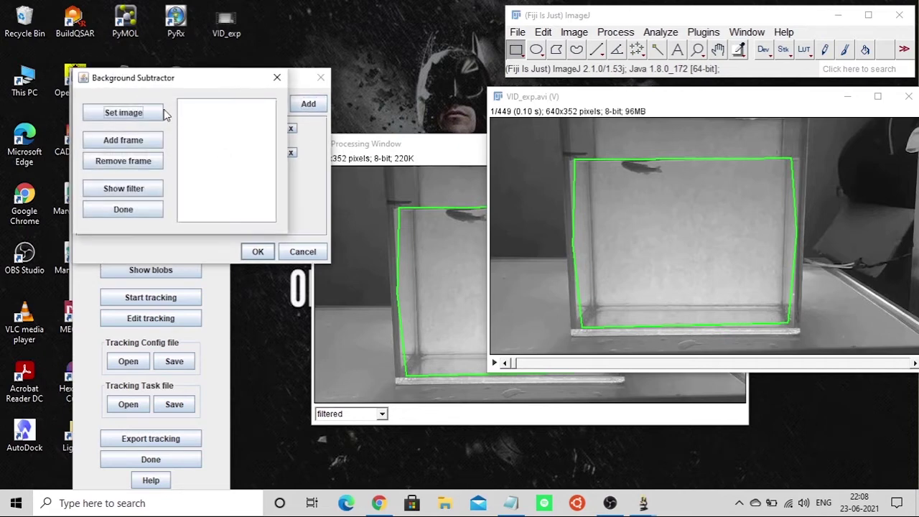
click(531, 102)
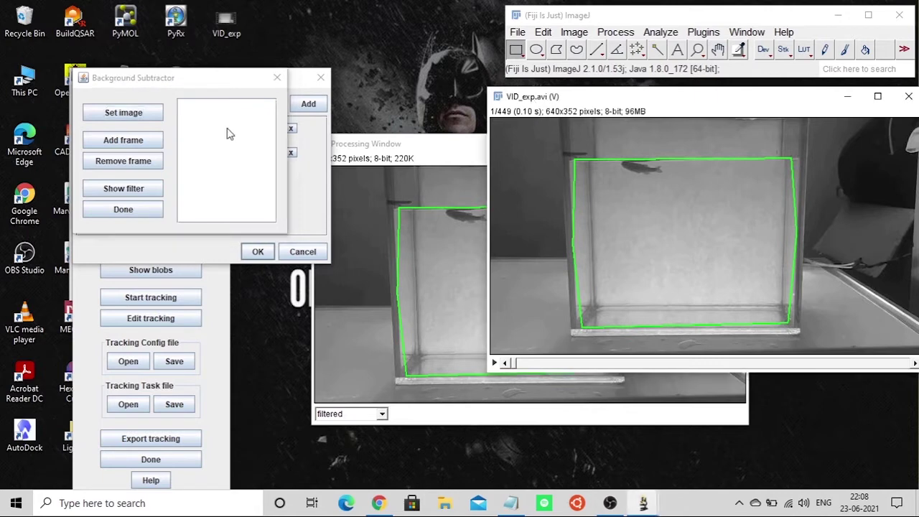
click(145, 119)
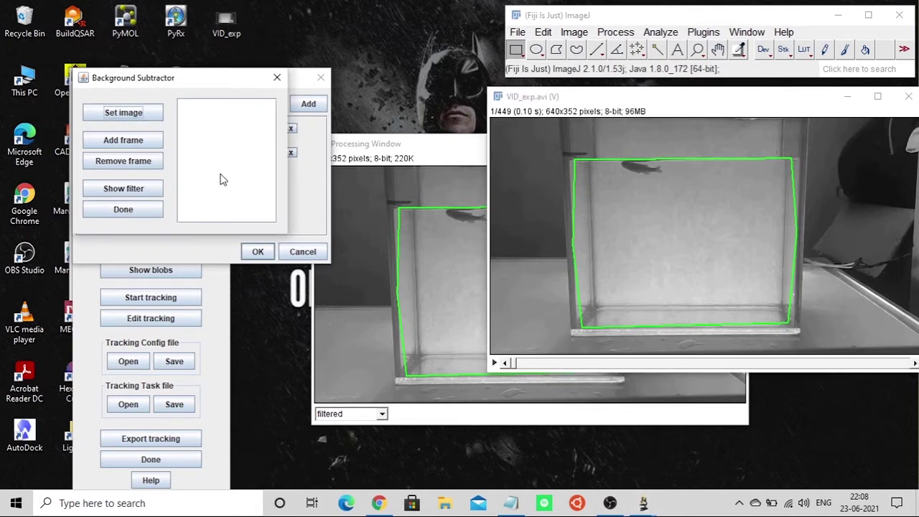
Add frames 1, 59, 149, 245, 350, 443 and 22 of VID_exp.avi to the Background Subtractor.
click(124, 140)
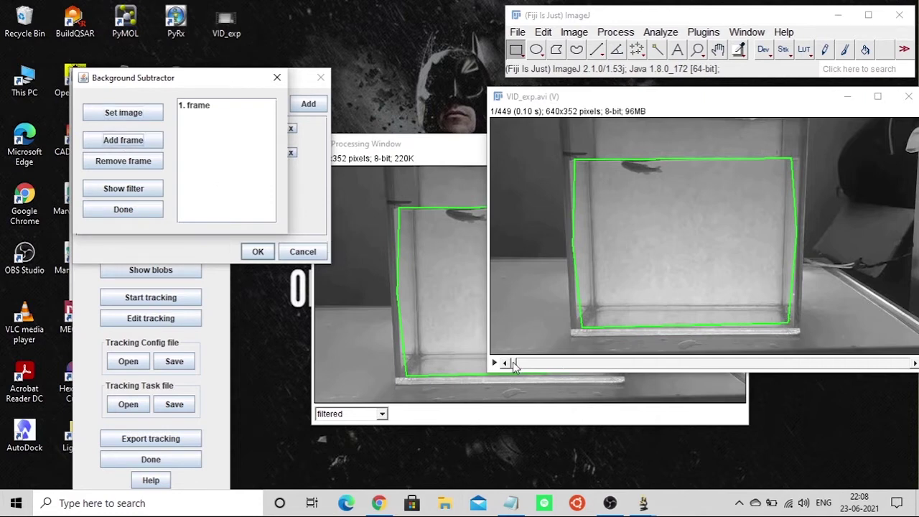
drag(513, 364, 565, 368)
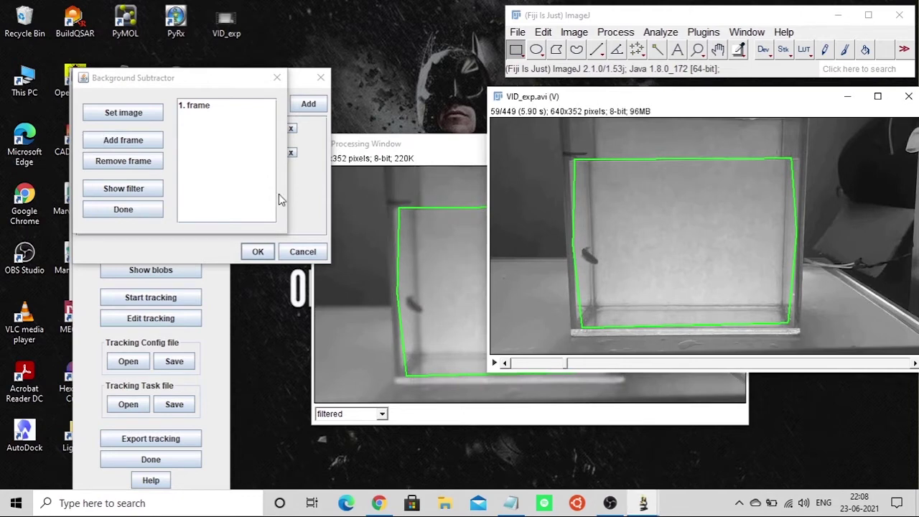
click(139, 139)
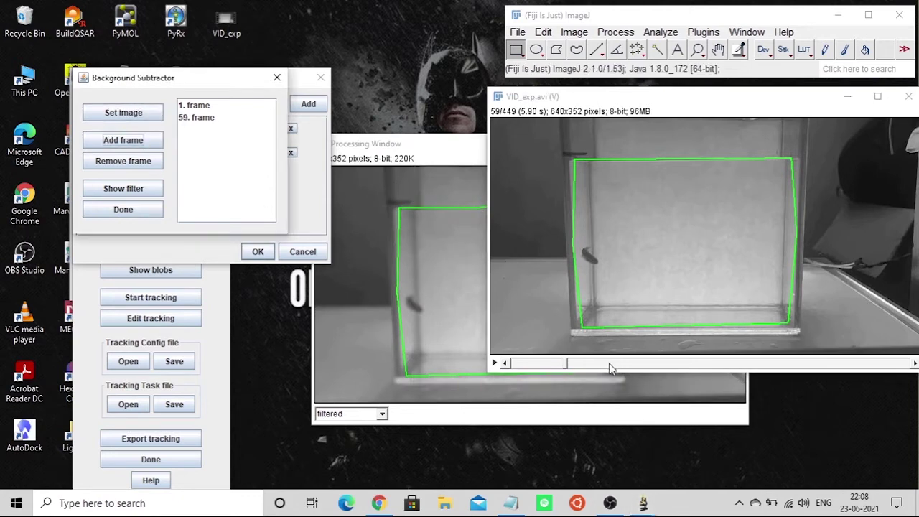
drag(565, 366, 645, 365)
click(123, 140)
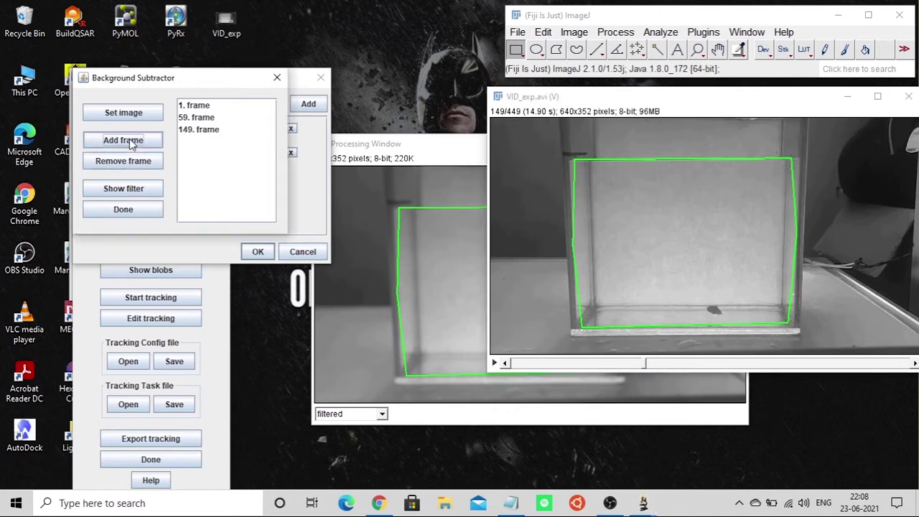
drag(644, 366, 734, 362)
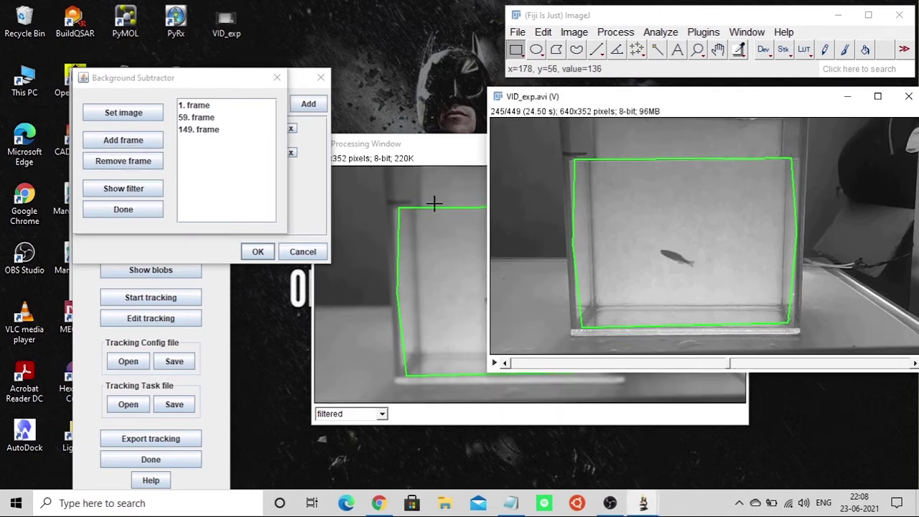
click(157, 143)
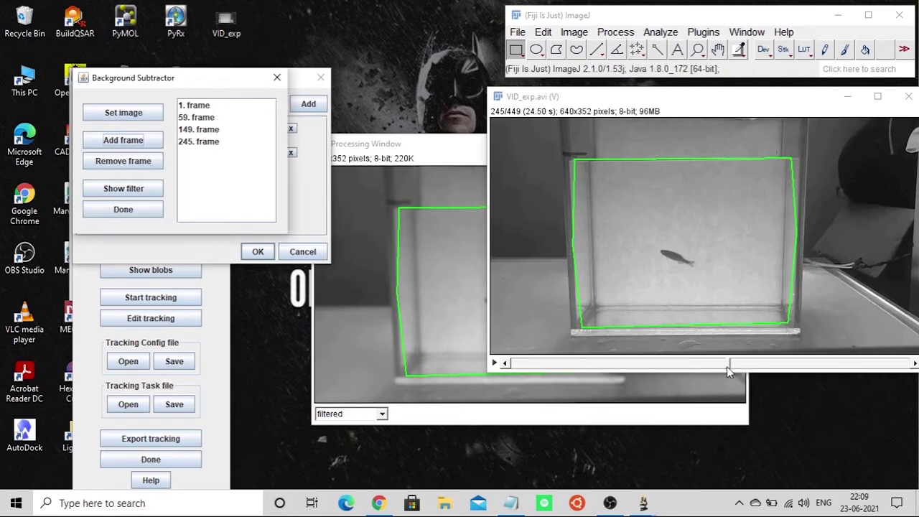
drag(727, 366, 821, 364)
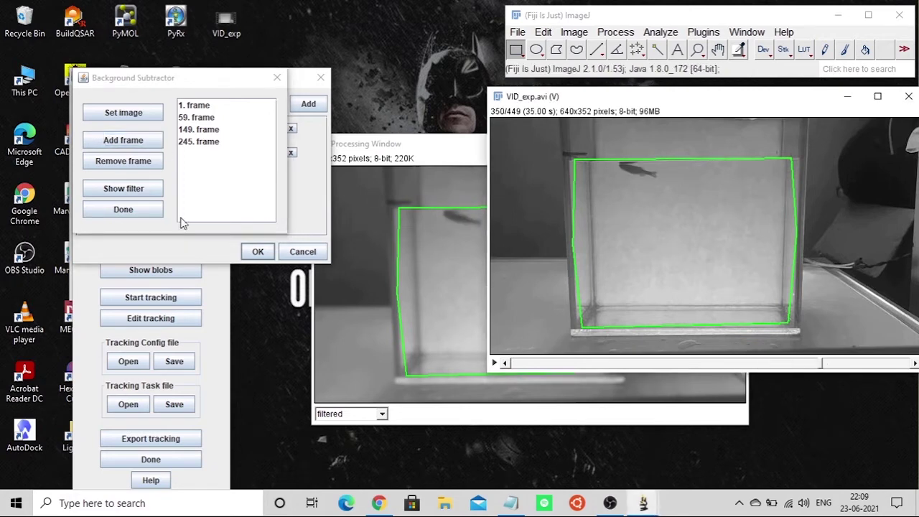
click(123, 140)
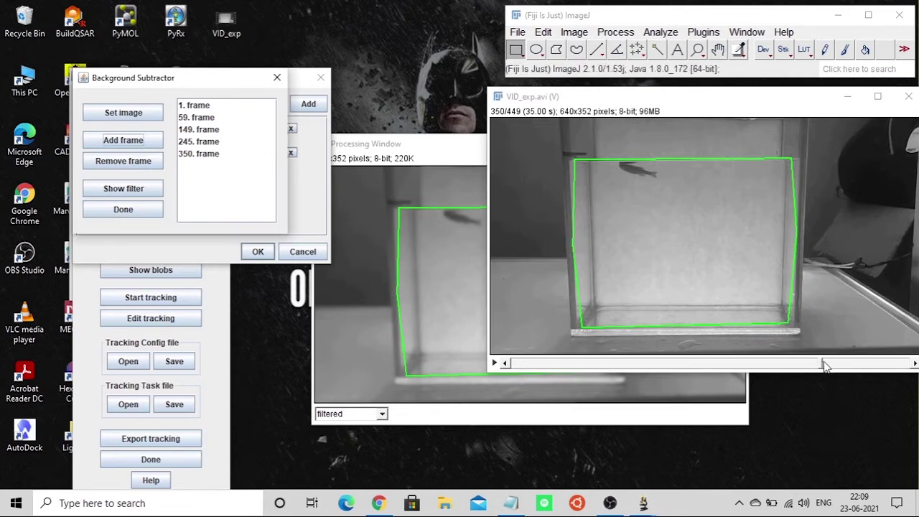
drag(823, 366, 907, 366)
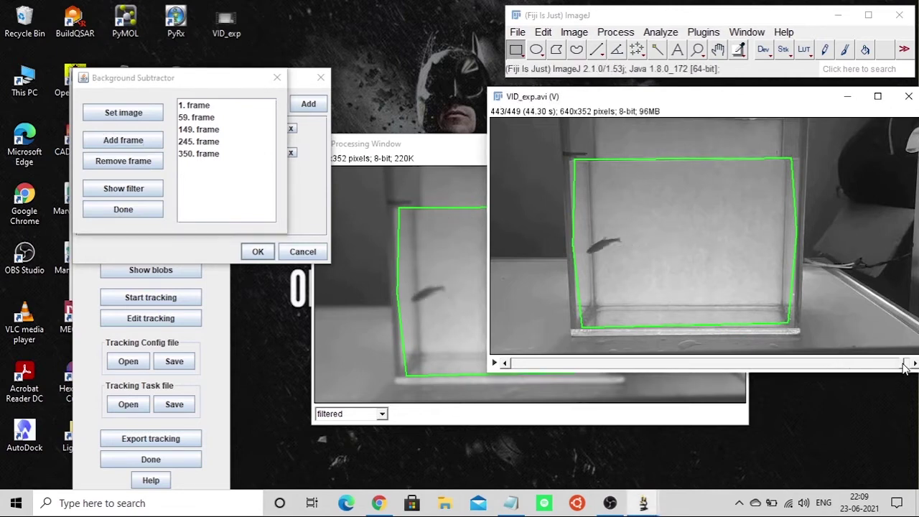
click(132, 136)
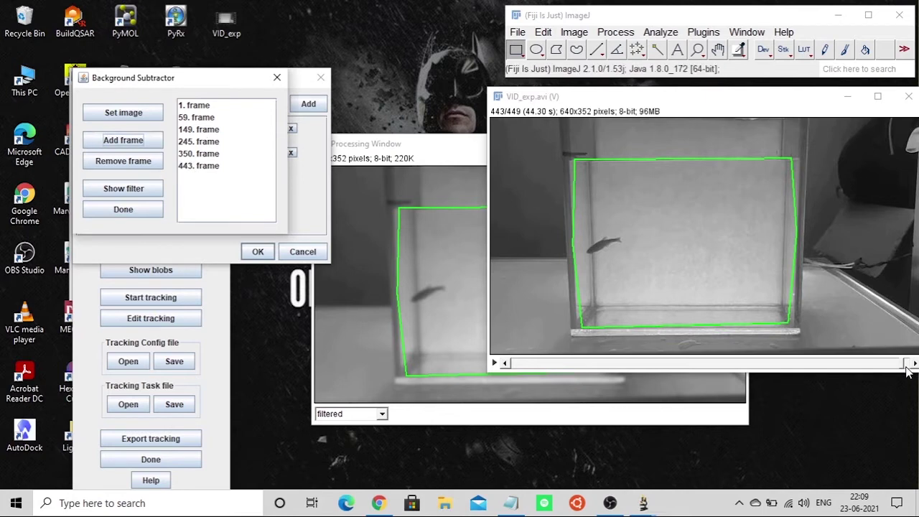
drag(903, 363, 532, 379)
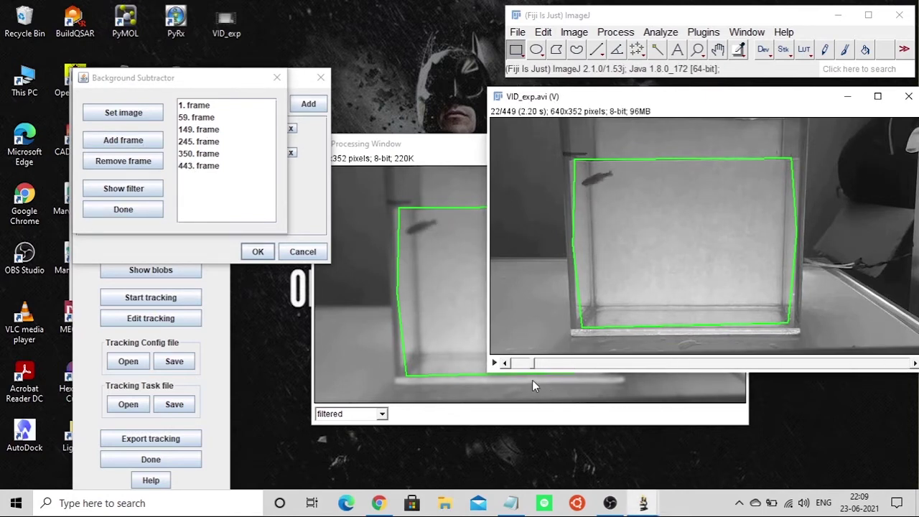
click(121, 140)
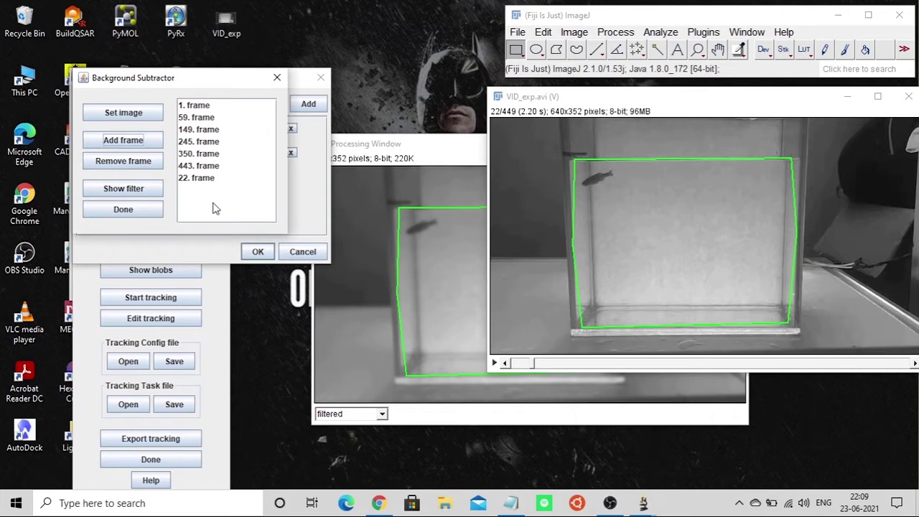
Preview the Background Subtractor's median image, close it, and accept the subtractor and filter settings.
click(126, 188)
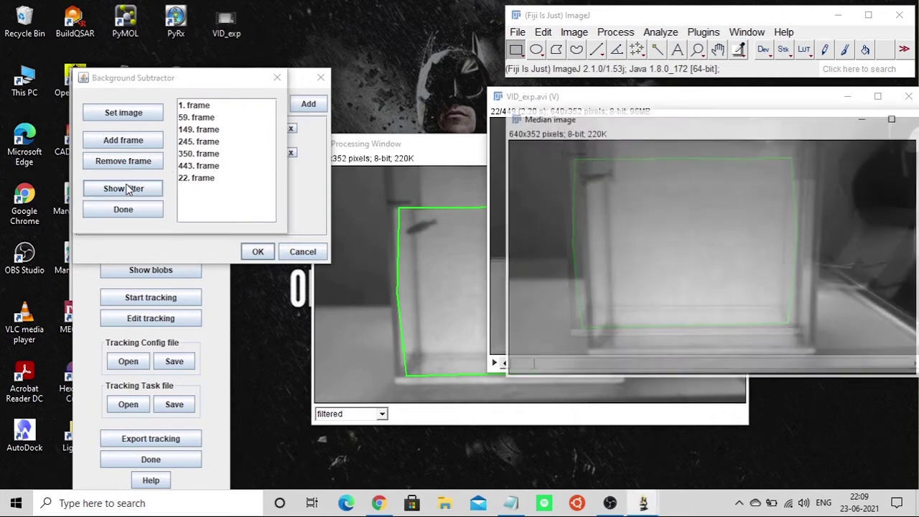
drag(624, 126, 530, 154)
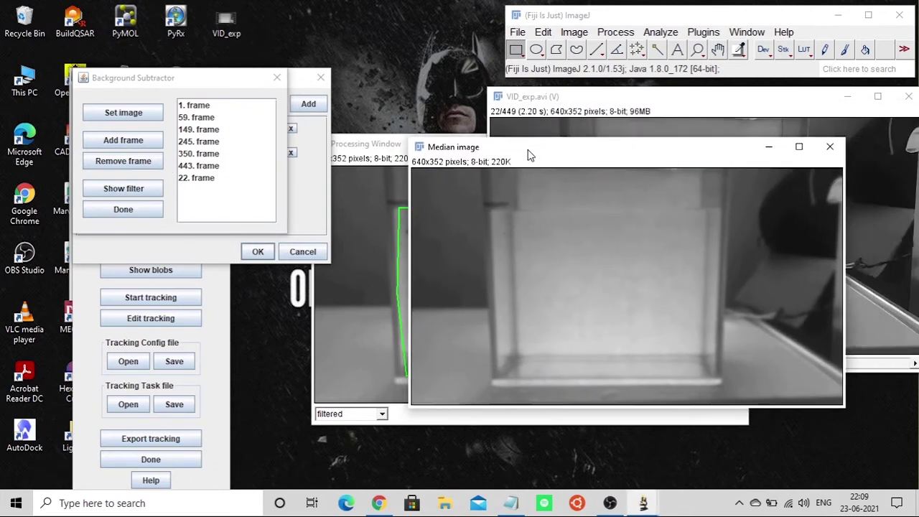
click(829, 147)
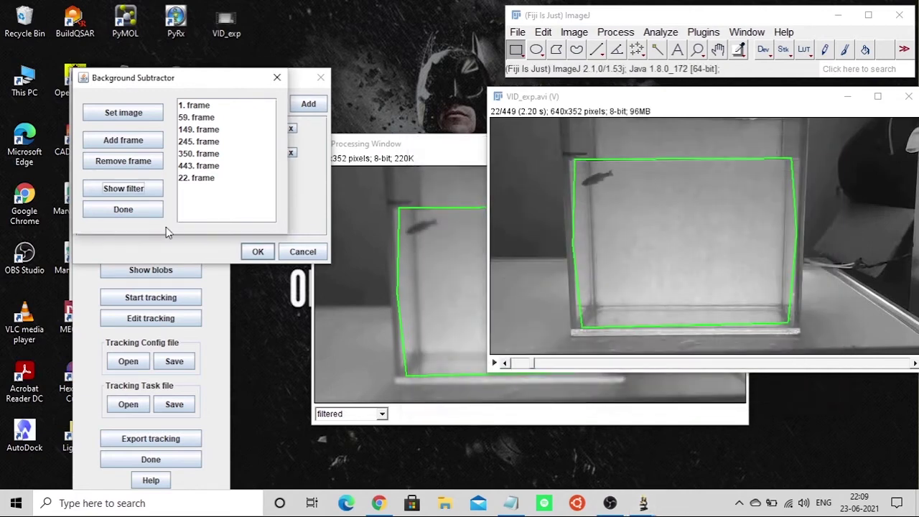
click(146, 210)
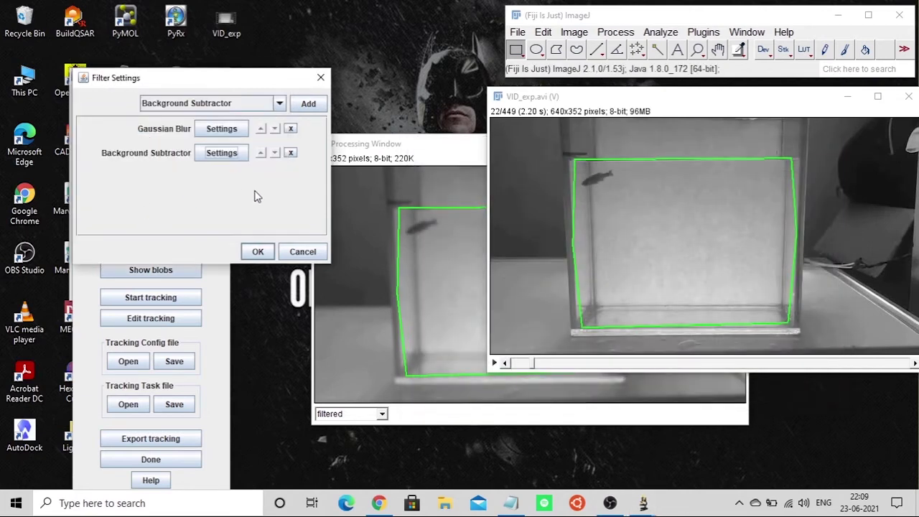
click(257, 250)
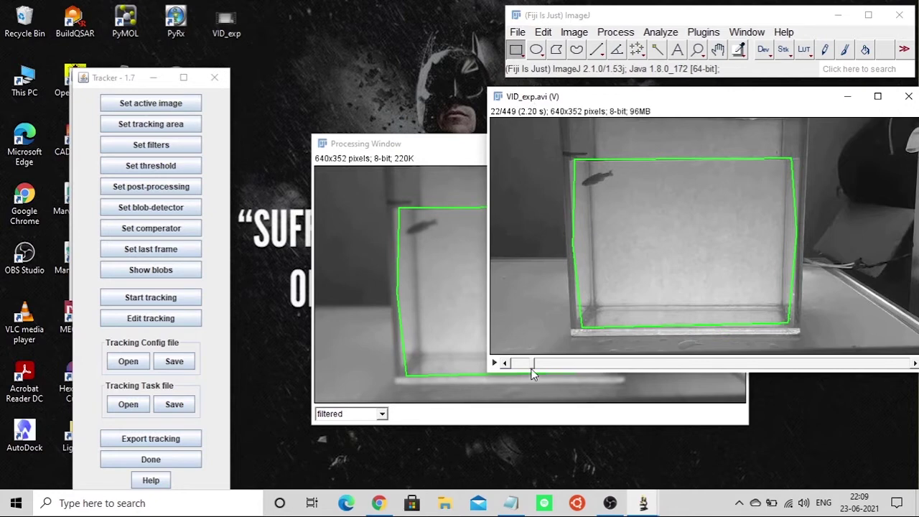
Move the video to frames 58 and 85 and examine the filtered fish in the Processing Window, placed closer to the tracker controls.
drag(533, 372, 567, 369)
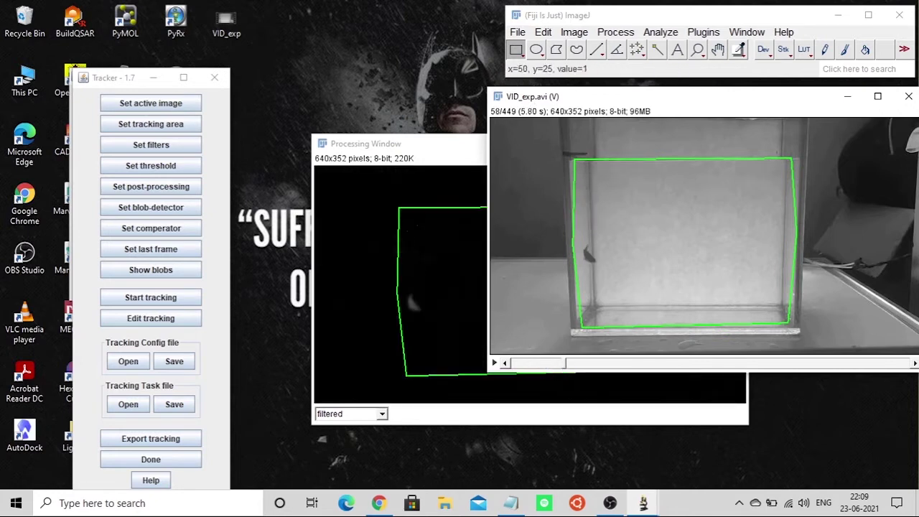
drag(354, 144, 302, 137)
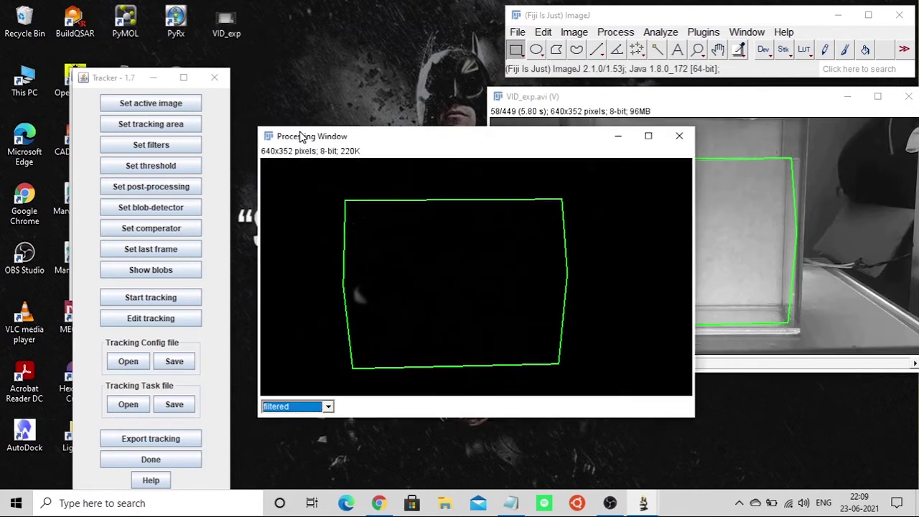
click(520, 94)
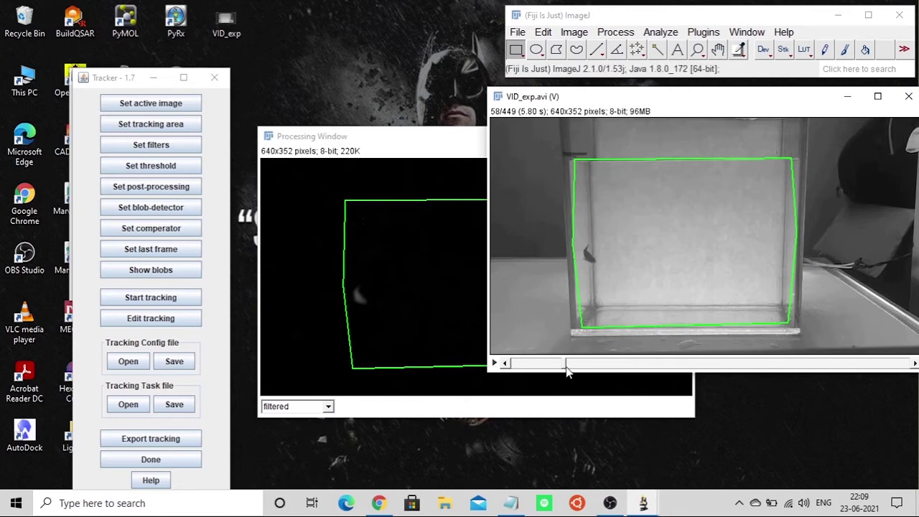
drag(567, 370, 590, 366)
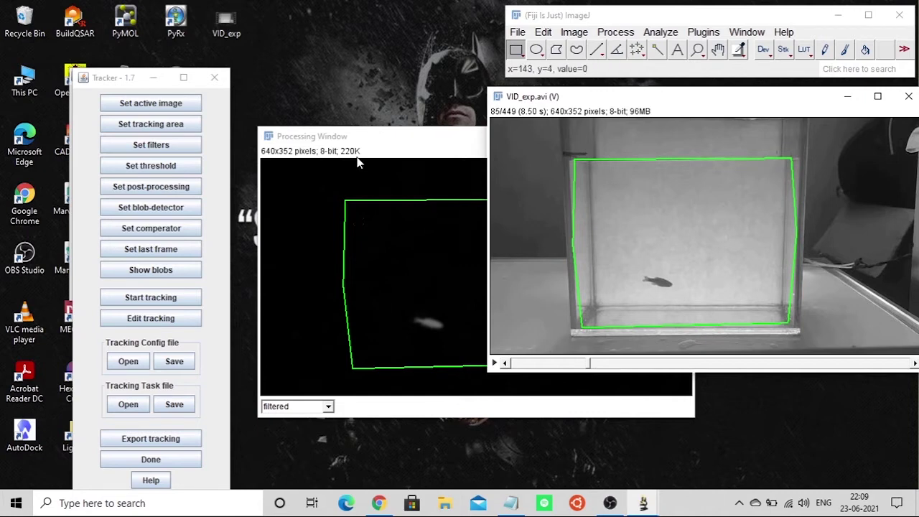
click(375, 140)
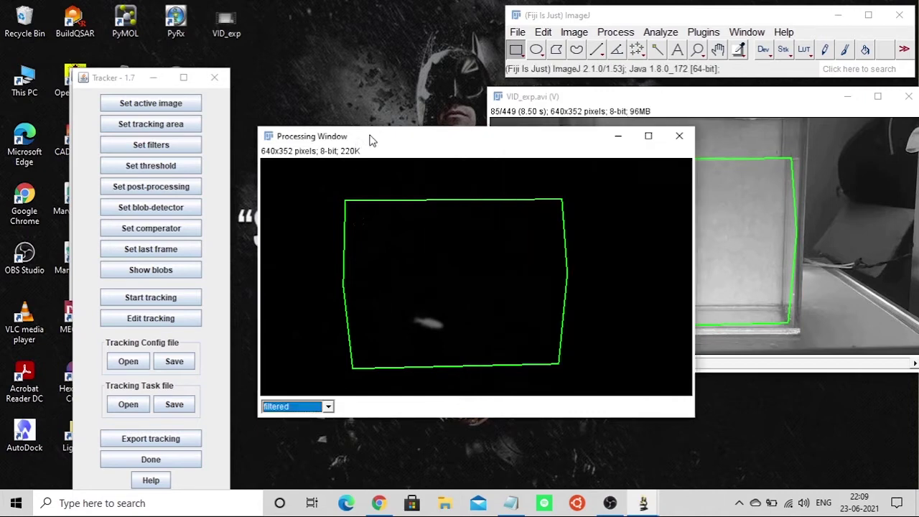
Apply the Grayscale Thresholder with a lower threshold of 61 so the fish is highlighted in the filtered image.
click(175, 169)
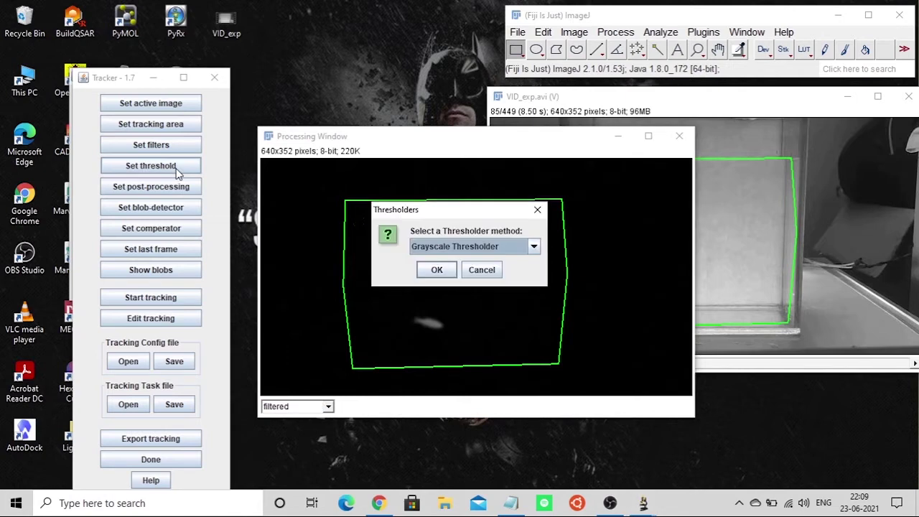
click(438, 270)
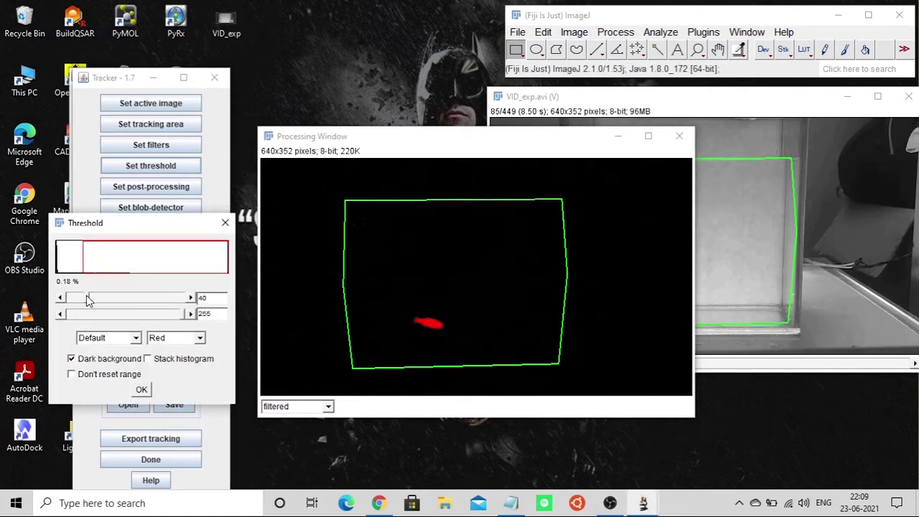
drag(87, 300, 98, 302)
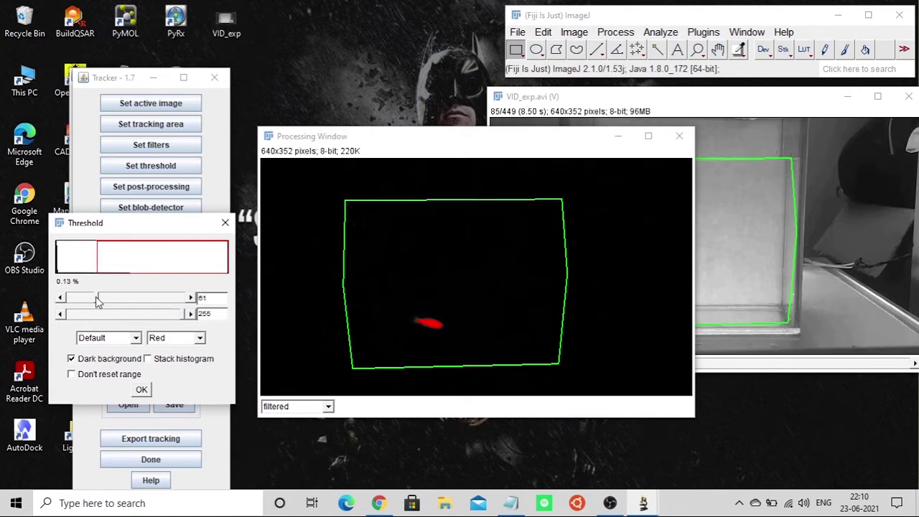
click(140, 391)
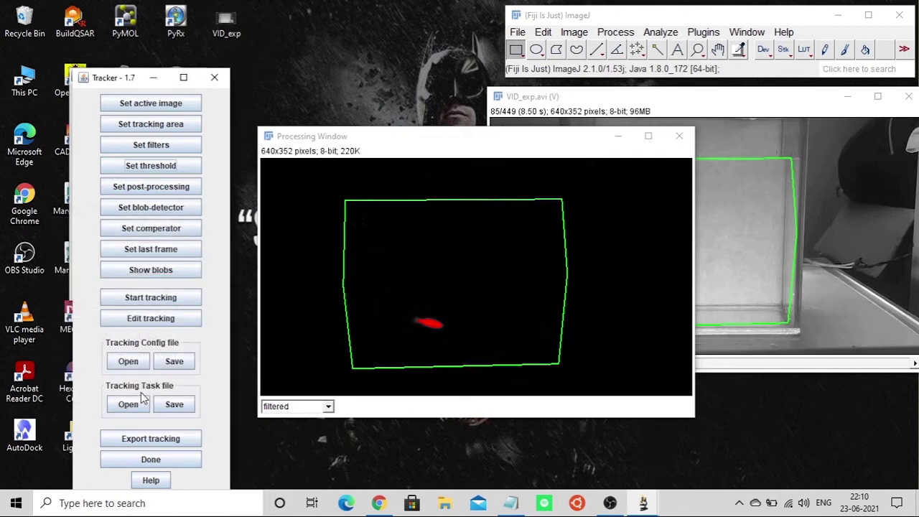
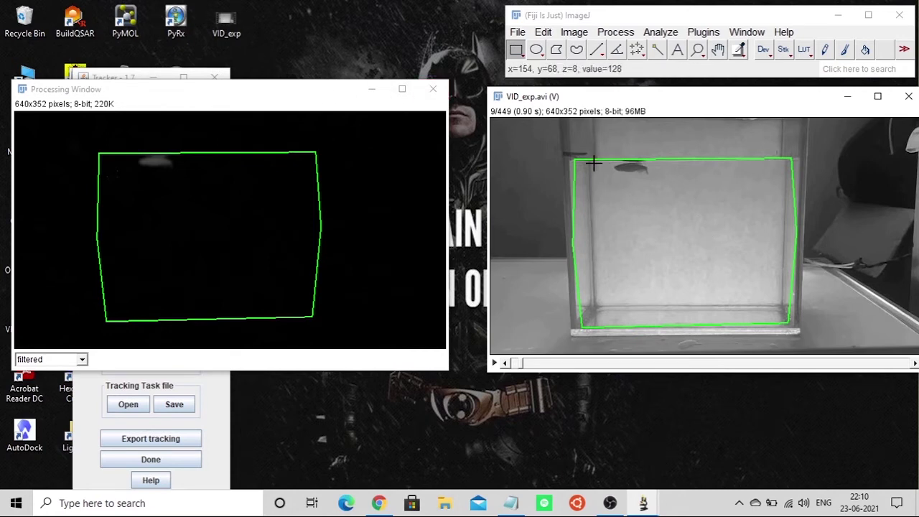
Check the filtered fish at frame 95, return the video to frame 10 and set the tracker's last frame to 449.
drag(523, 364, 598, 364)
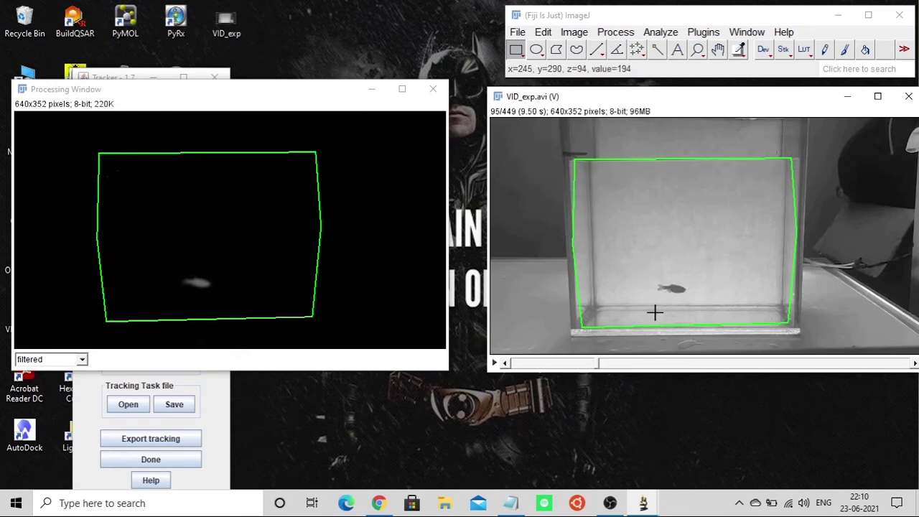
drag(599, 364, 523, 368)
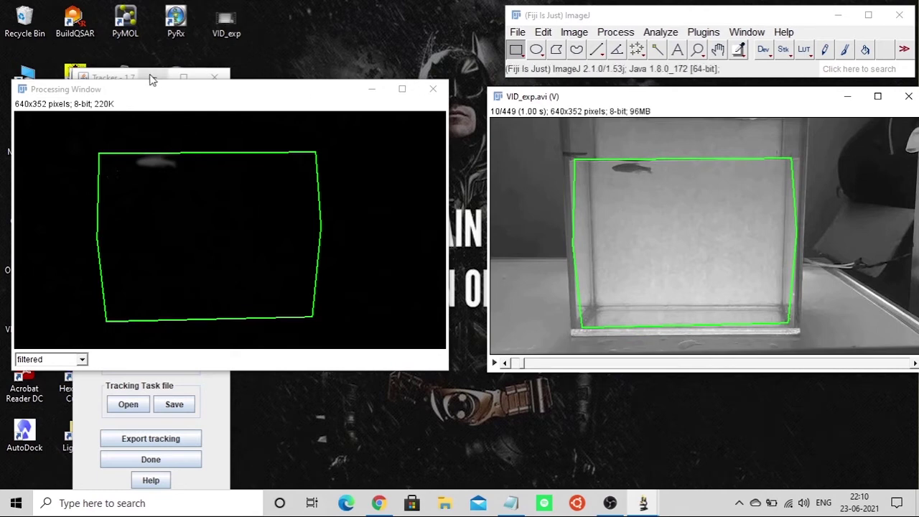
click(124, 77)
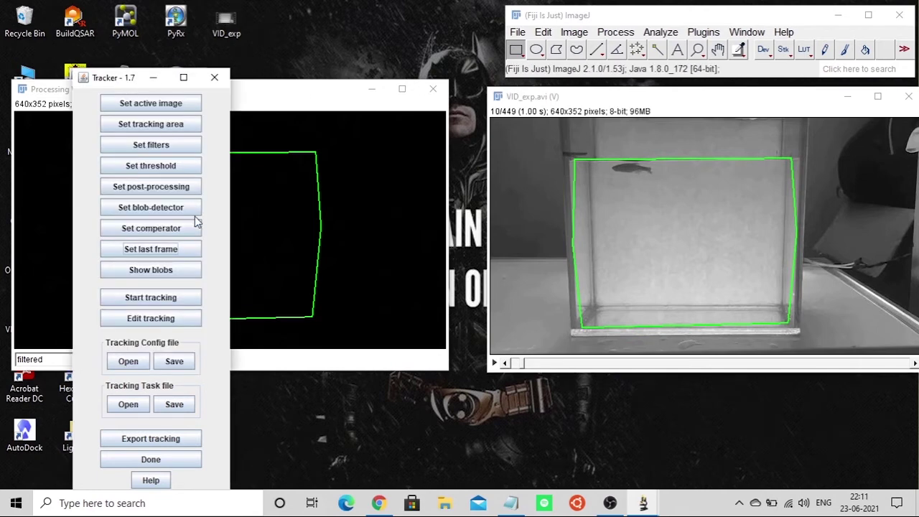
click(166, 249)
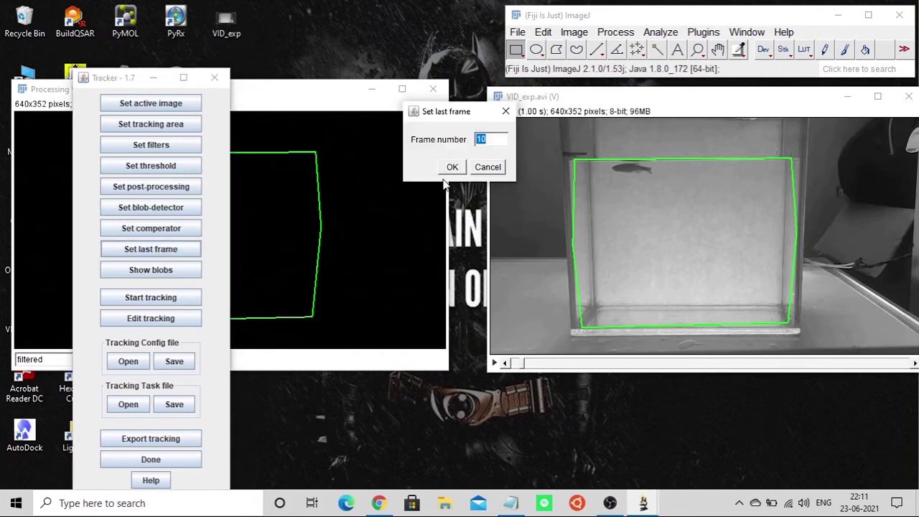
click(498, 140)
text(449)
click(452, 167)
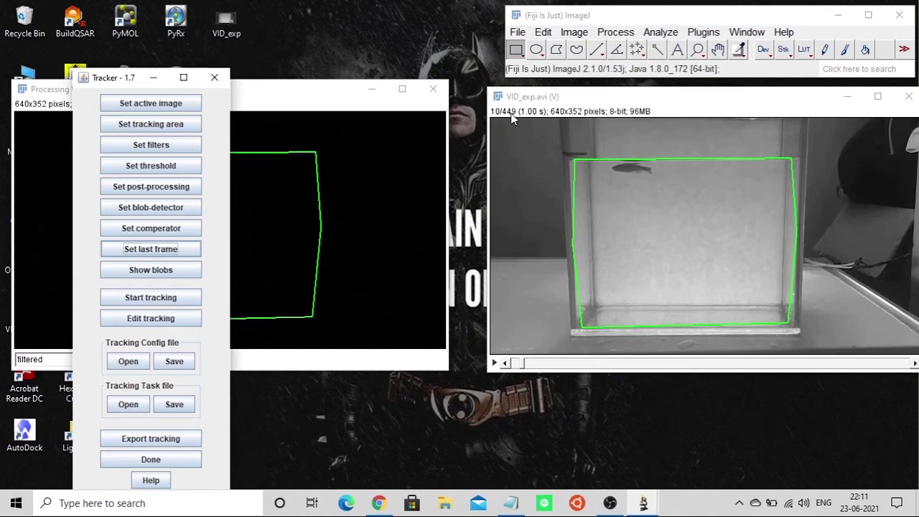
Show the detected blobs in frame 10 and select the fish's blob as the tracking target.
click(172, 272)
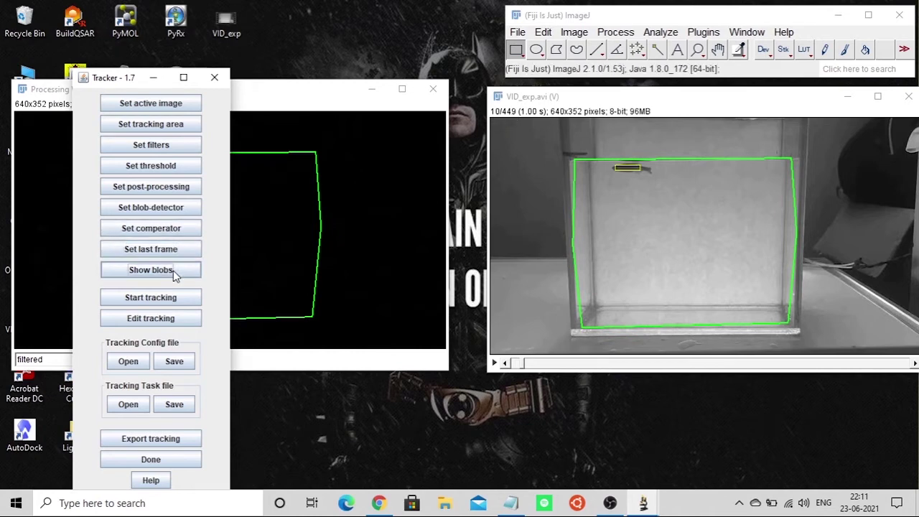
click(318, 96)
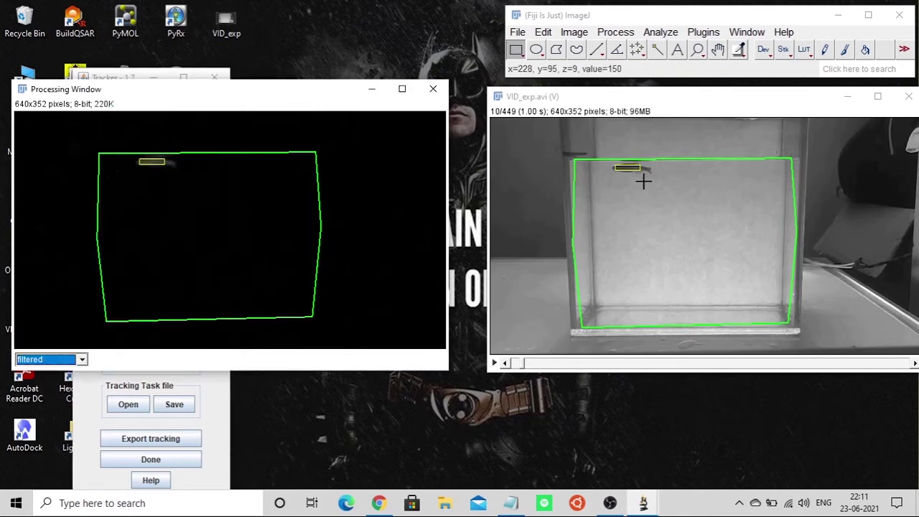
click(625, 168)
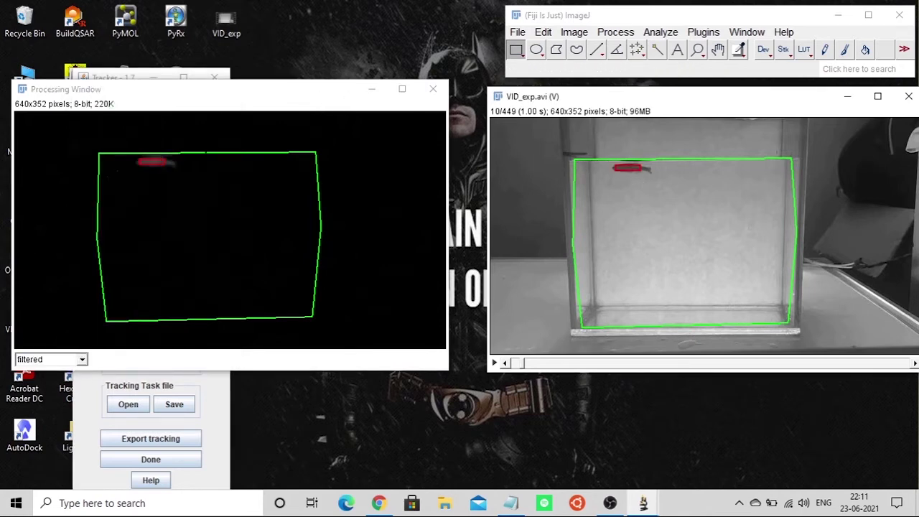
Run the tracking through the last frame and display the fish's track at frame 448.
click(127, 79)
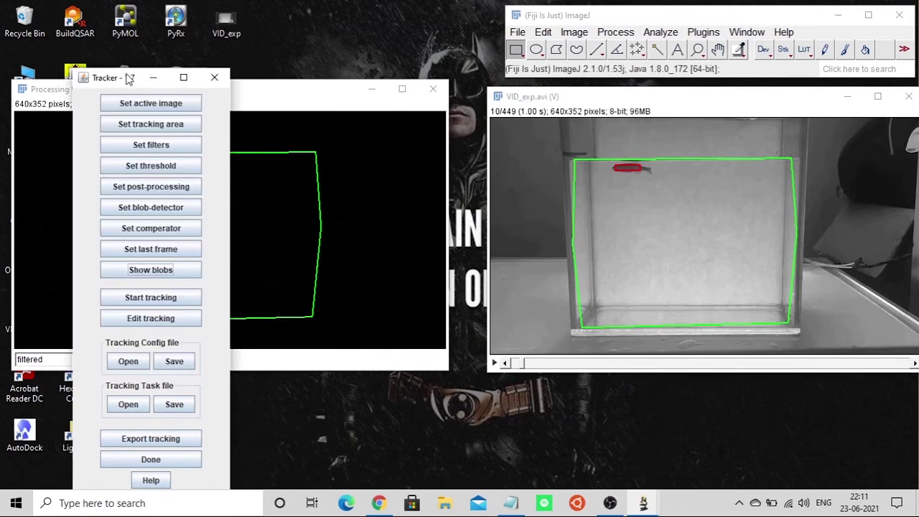
click(174, 300)
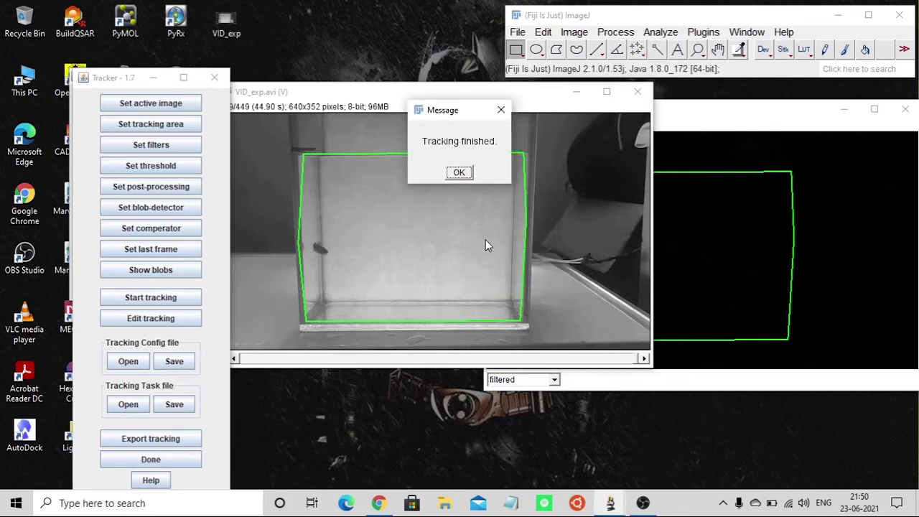
click(459, 173)
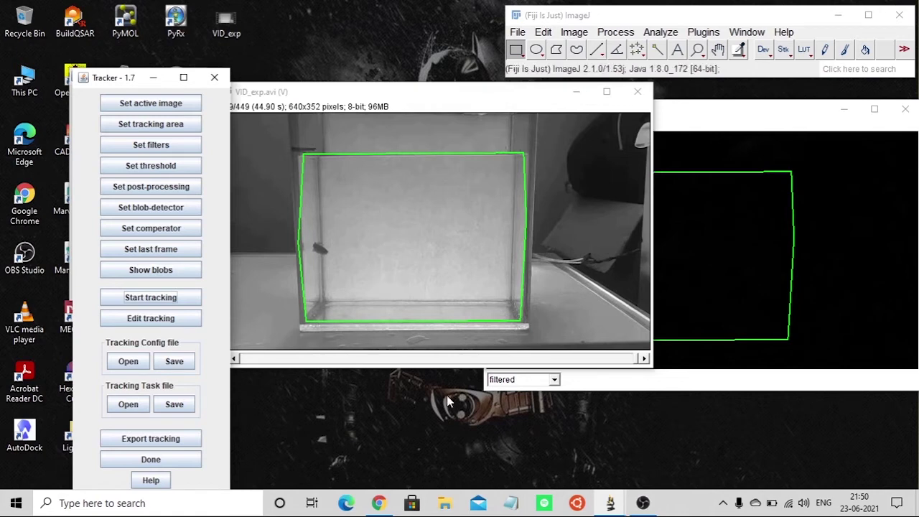
mouse_move(635, 359)
mouse_down()
mouse_move(328, 427)
mouse_move(247, 387)
mouse_move(251, 364)
mouse_move(470, 354)
mouse_move(635, 364)
mouse_up()
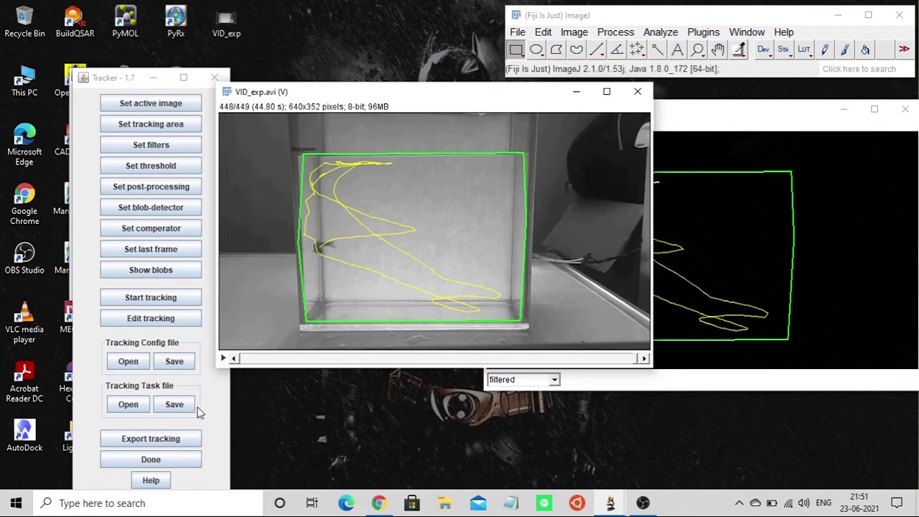
Export the tracking to the Desktop as VID_exp-track.
click(173, 441)
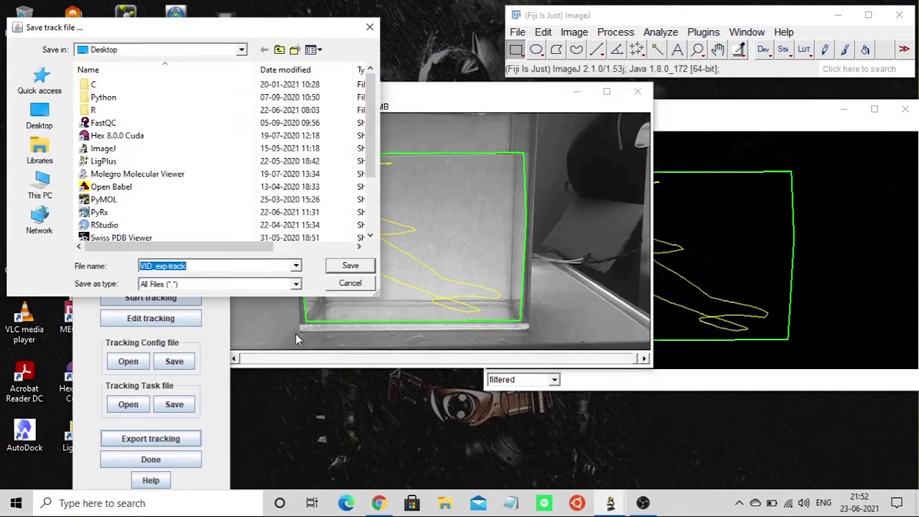
click(341, 267)
click(458, 172)
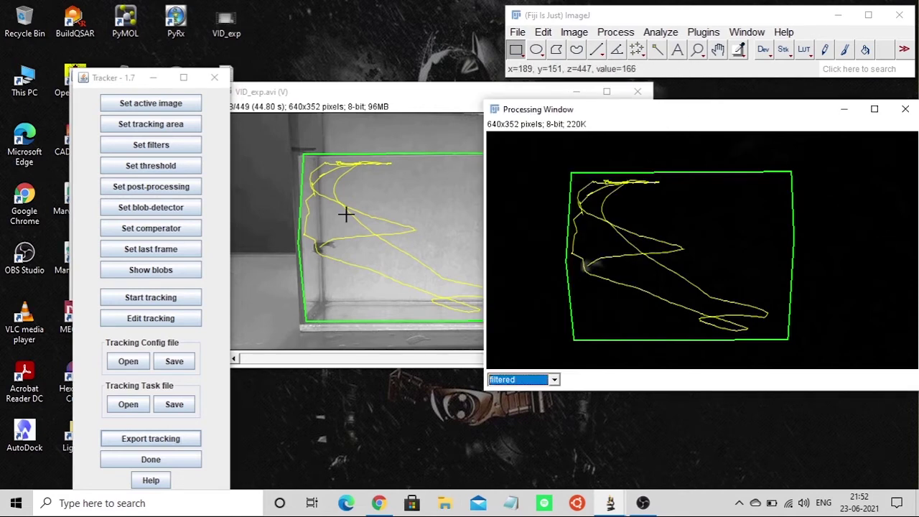
Place the video beside the Processing Window and examine the fish against its track at frame 438.
drag(343, 93, 183, 82)
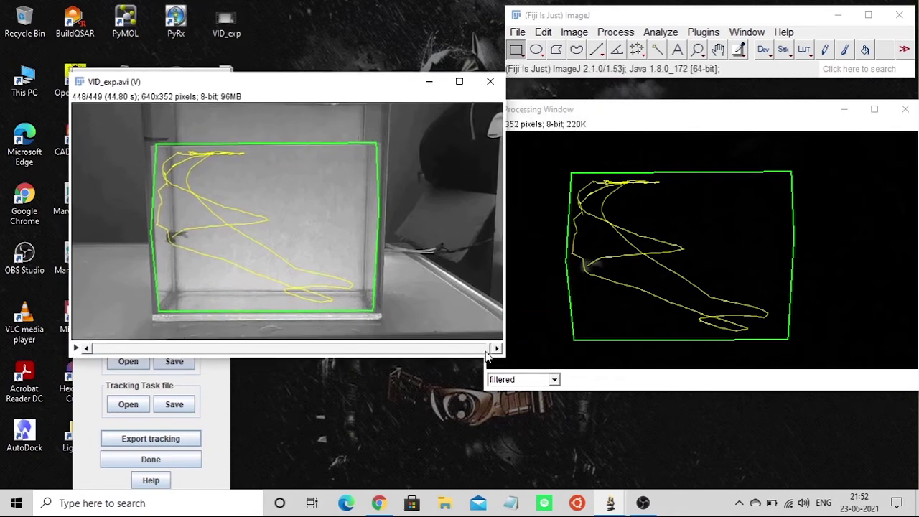
mouse_move(487, 353)
mouse_down()
mouse_move(270, 349)
mouse_move(94, 365)
mouse_move(403, 366)
mouse_move(437, 349)
mouse_move(493, 355)
mouse_move(435, 353)
mouse_move(481, 359)
mouse_up()
click(432, 364)
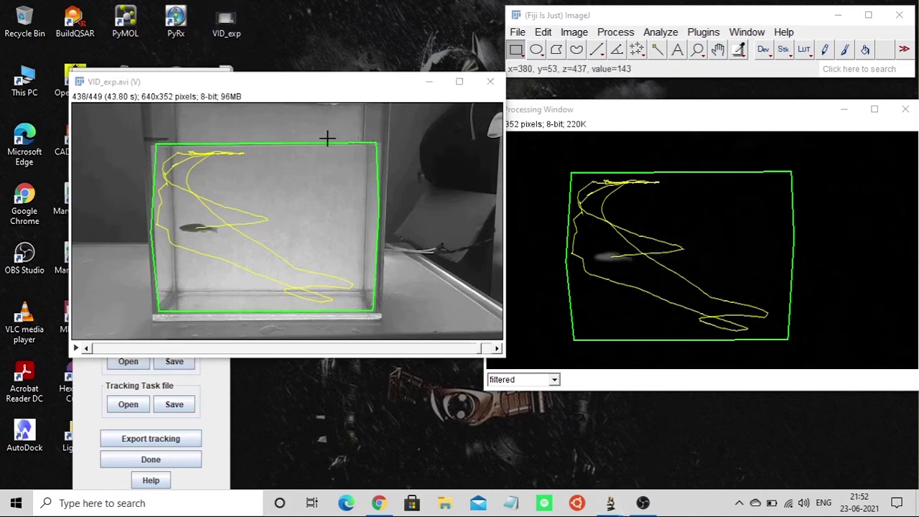
click(315, 86)
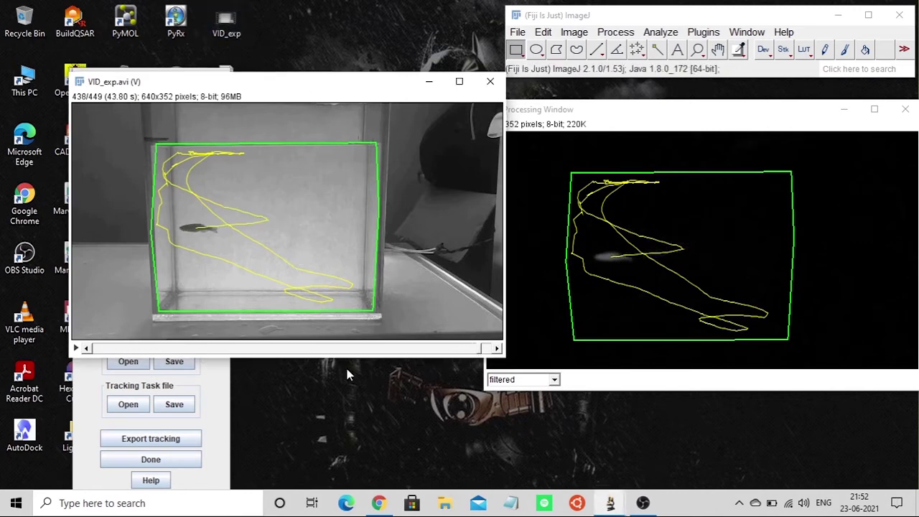
Finish the tracker session, move the video clear of the maze controls and enable the track display.
click(209, 449)
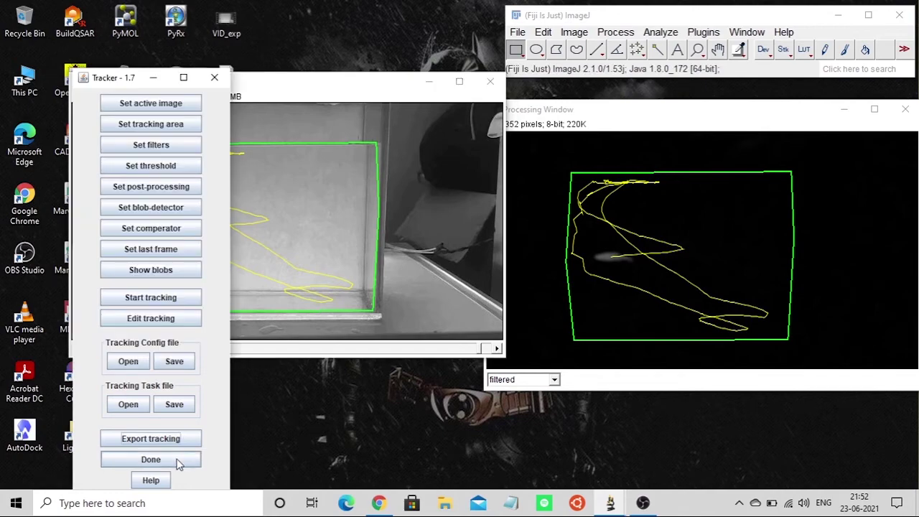
click(177, 462)
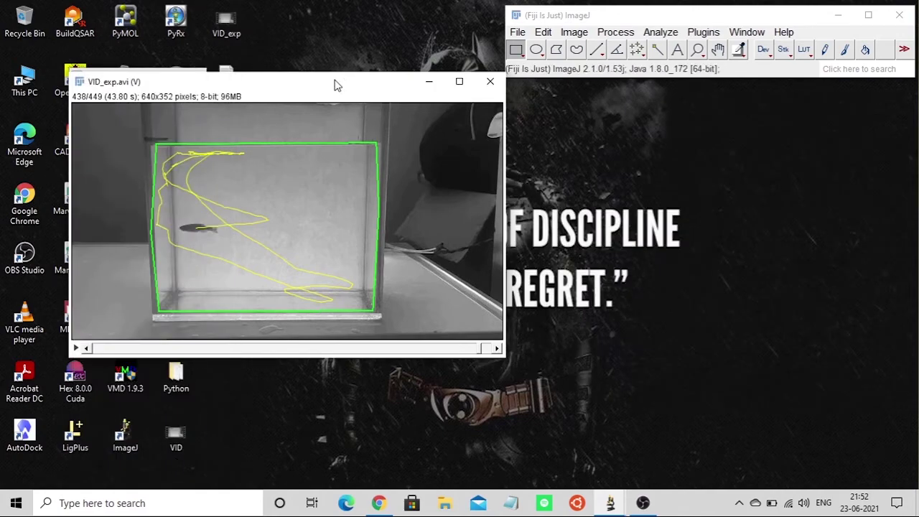
drag(333, 85, 607, 123)
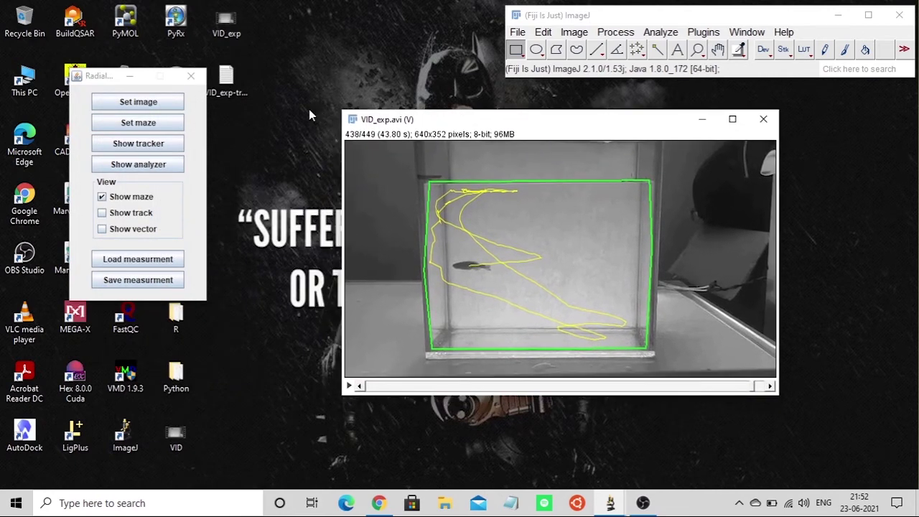
click(132, 212)
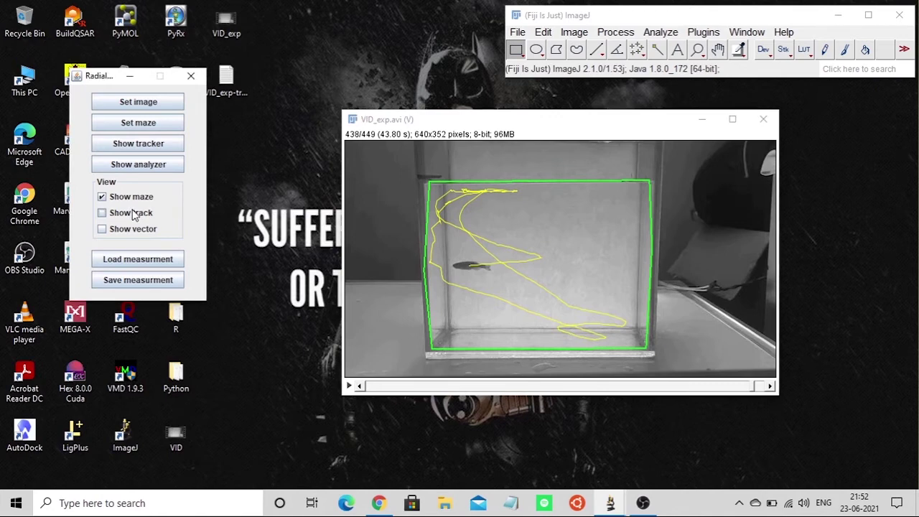
click(132, 212)
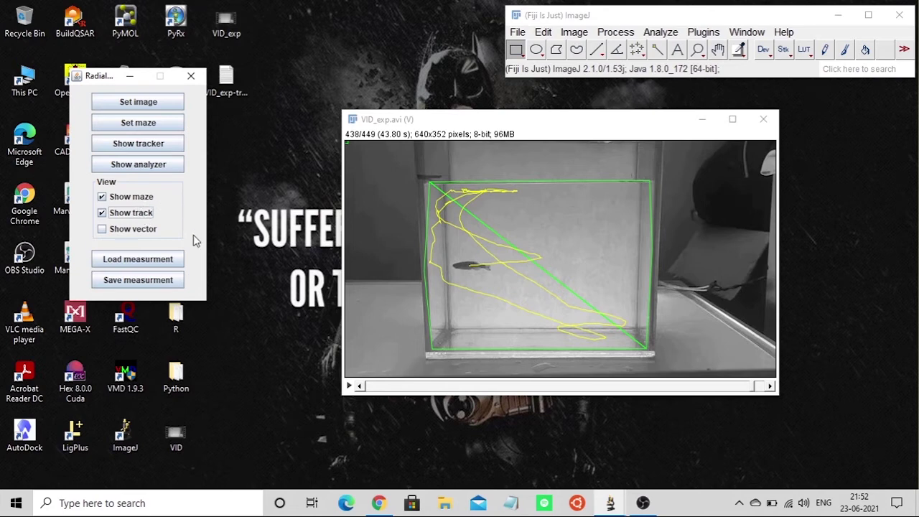
Open the Tracking Analyzer and place it beside the video so both are visible.
click(158, 145)
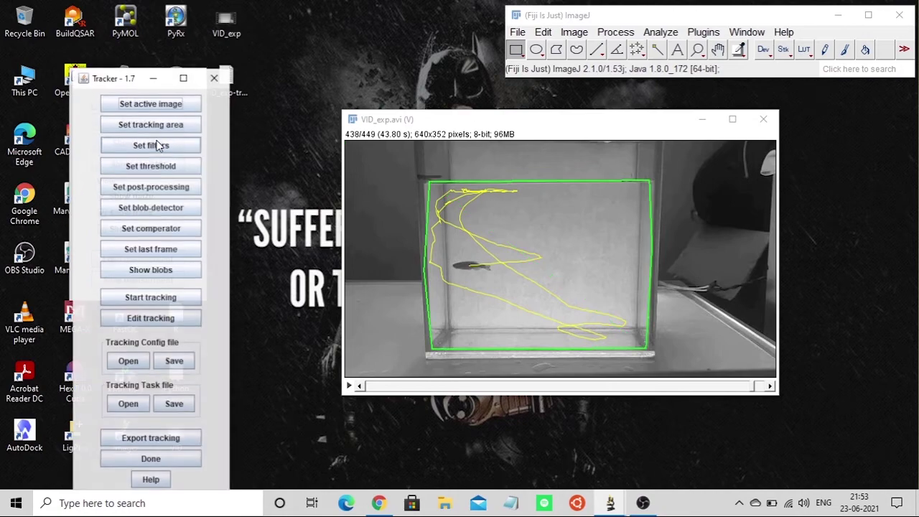
click(219, 85)
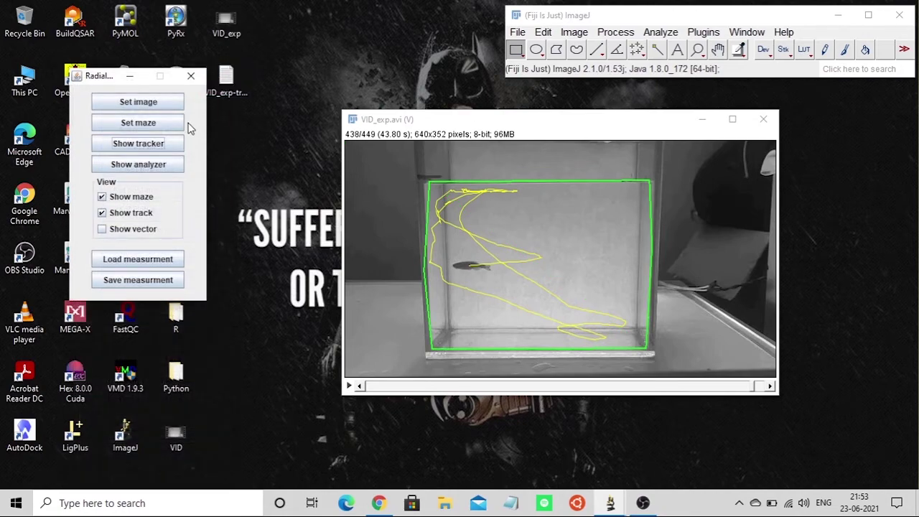
click(152, 164)
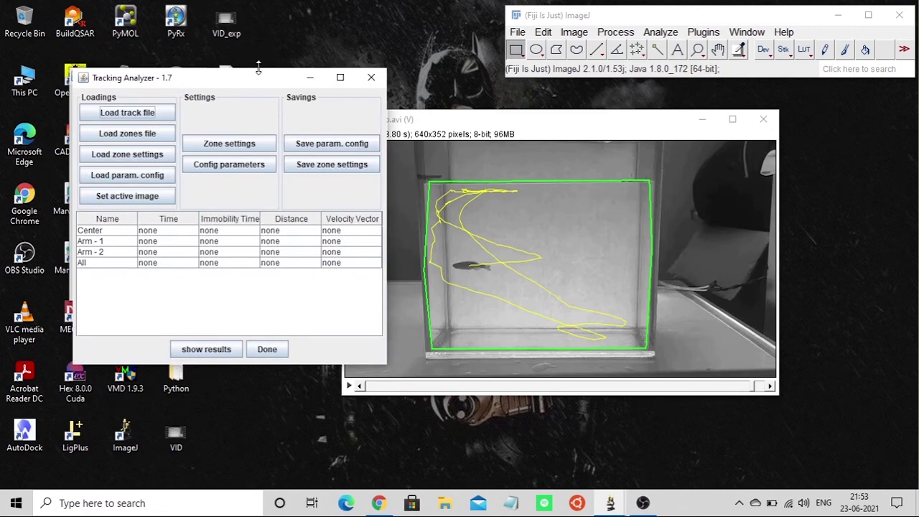
drag(262, 81, 587, 150)
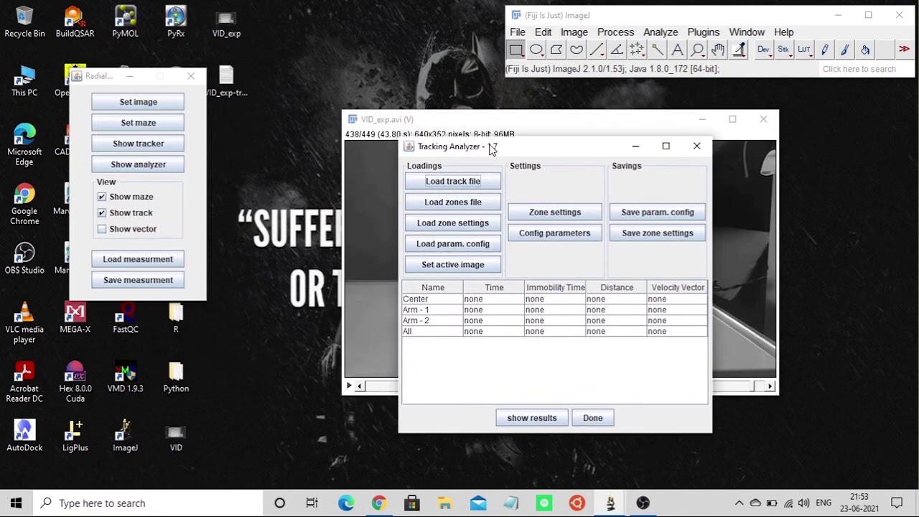
drag(492, 148, 107, 165)
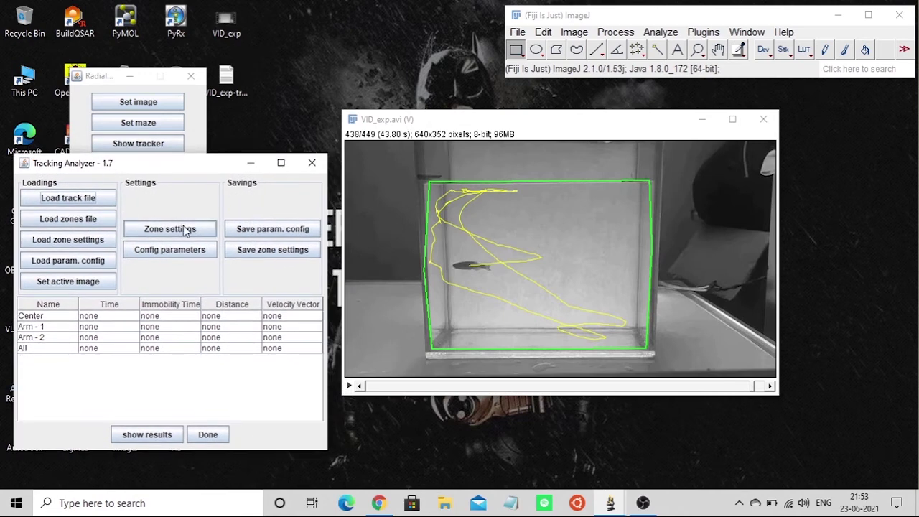
Highlight the Arm - 1 and Arm - 2 zones in turn to identify the area each covers in the tank.
click(62, 327)
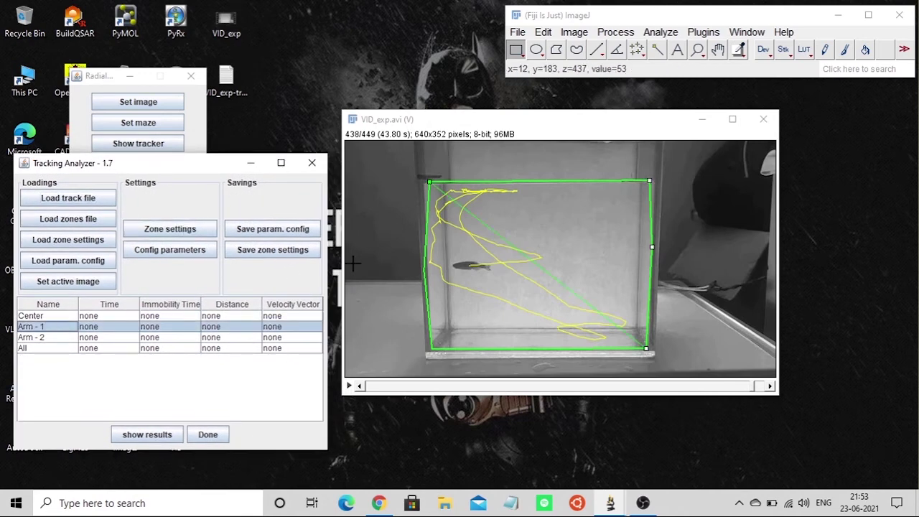
click(126, 338)
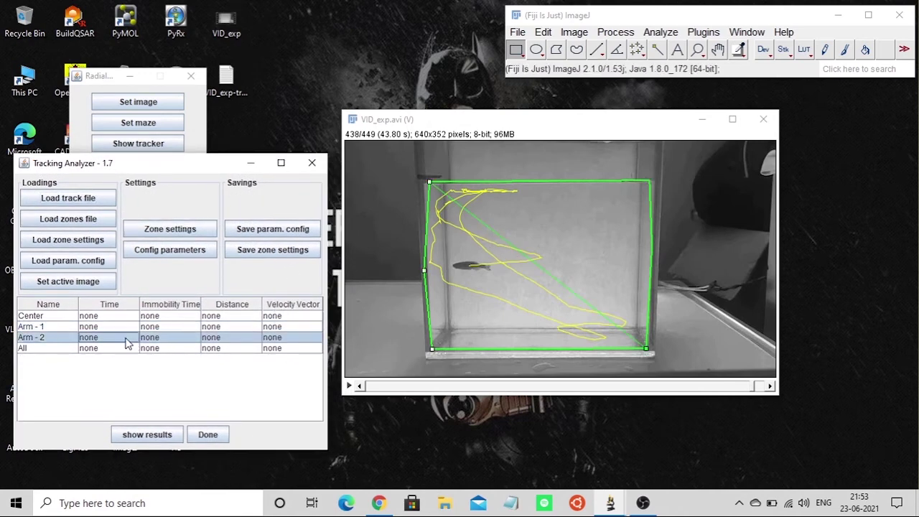
click(126, 328)
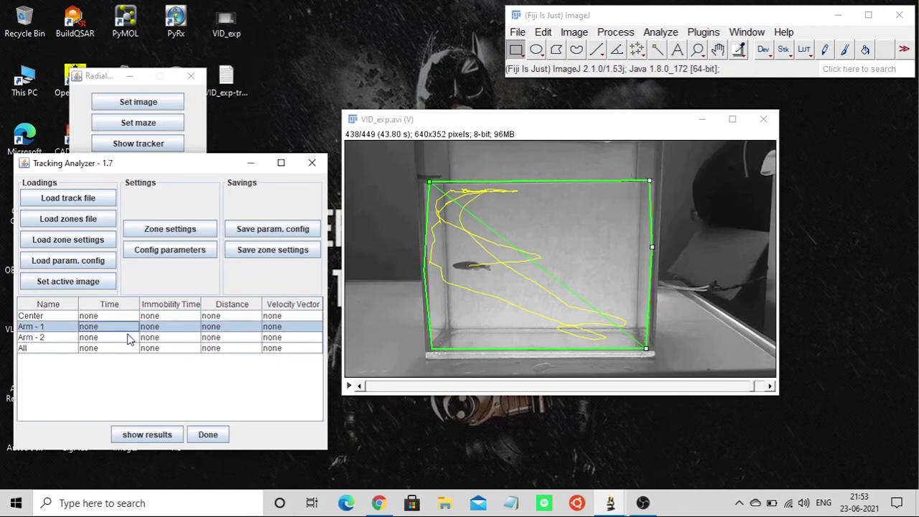
Highlight the Arm - 2 zone and return to Arm - 1 to compare their areas in the tank.
click(128, 337)
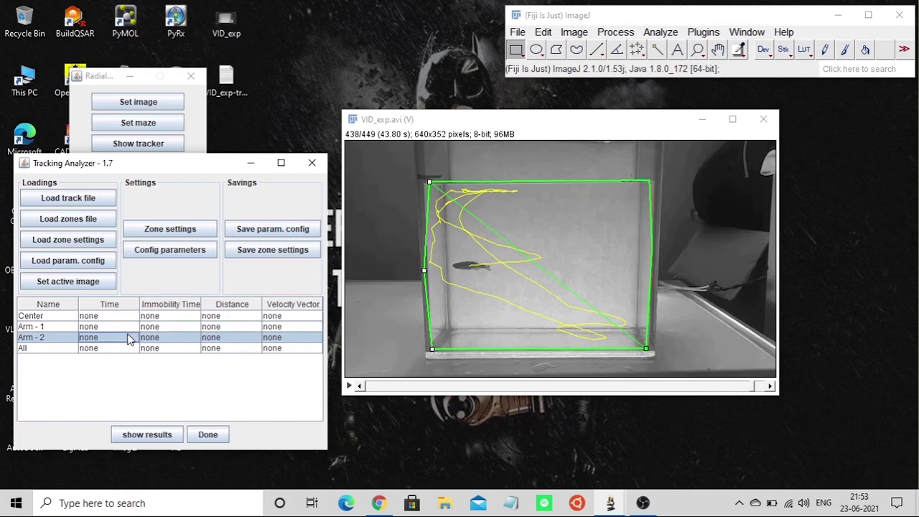
click(127, 327)
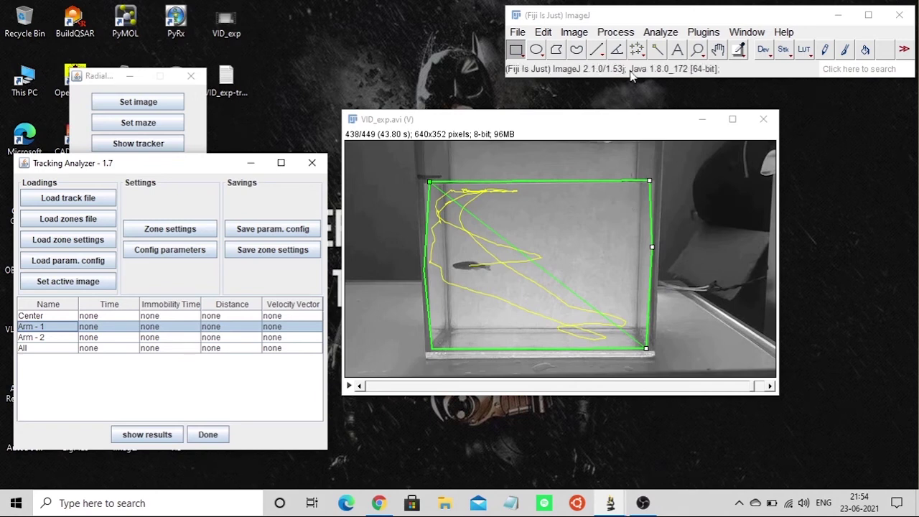
Draw a straight diagonal line about 410 pixels long from the tank's lower-left corner to its upper-right corner.
click(593, 54)
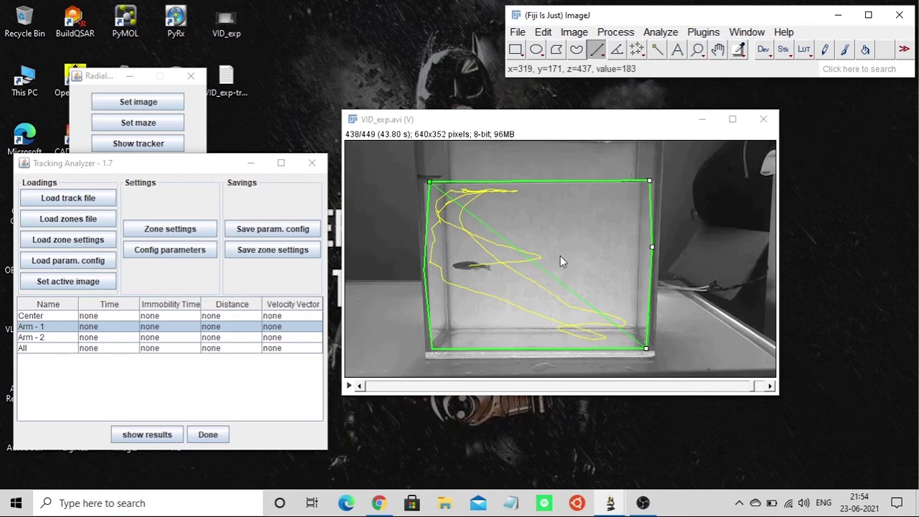
drag(656, 179, 526, 265)
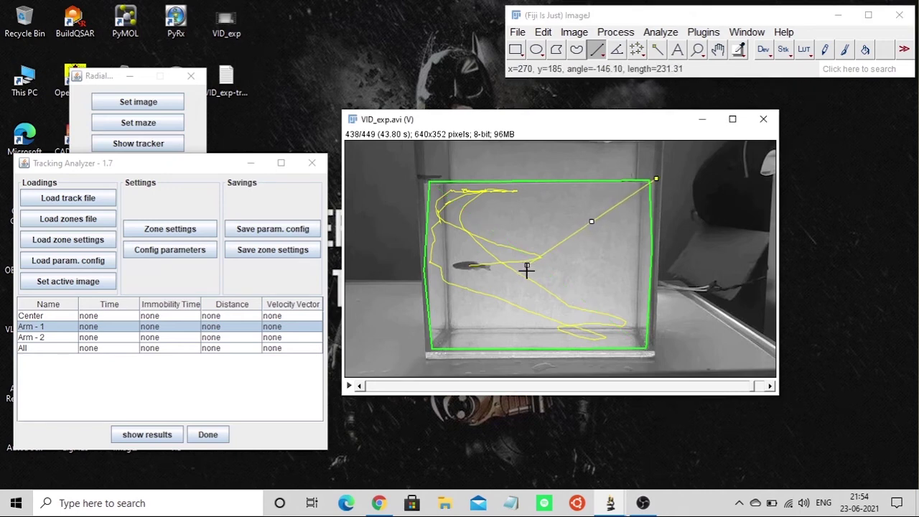
click(176, 337)
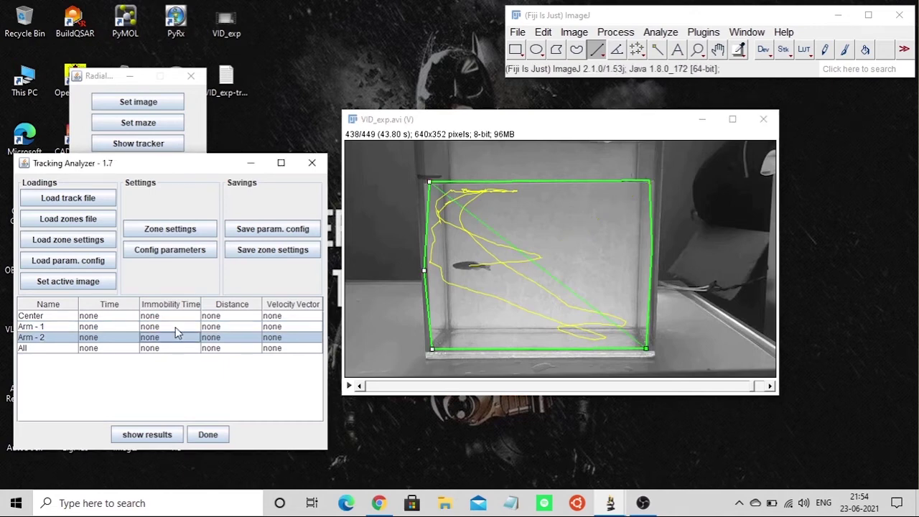
click(175, 326)
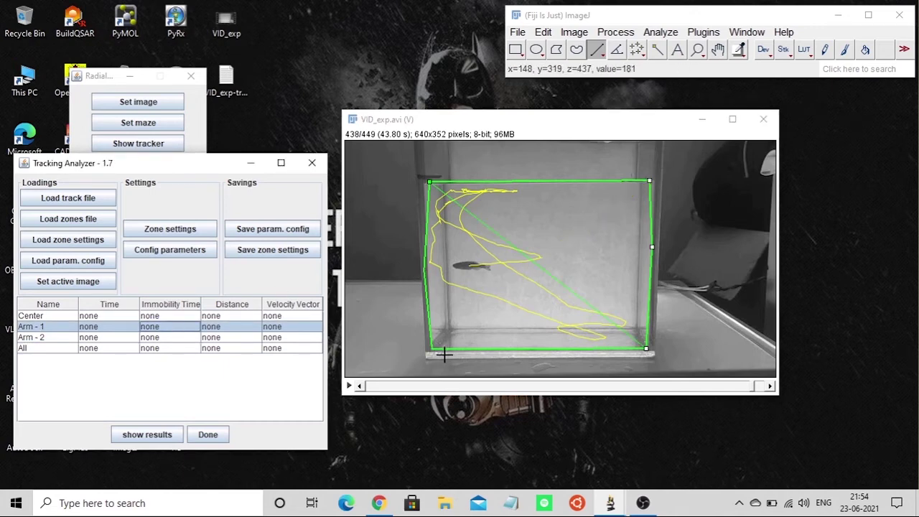
drag(431, 352, 647, 182)
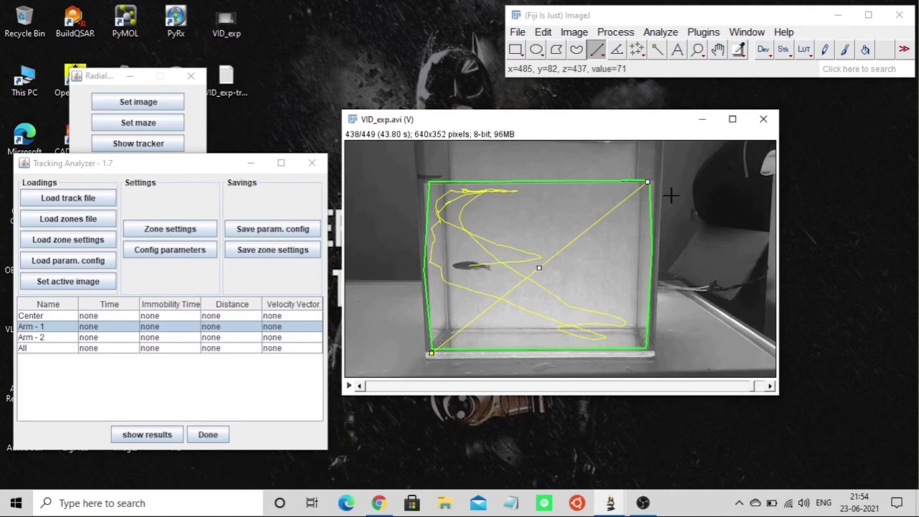
Copy the diagonal line's distance in pixels from Set Scale and close the dialog without setting a scale.
click(667, 35)
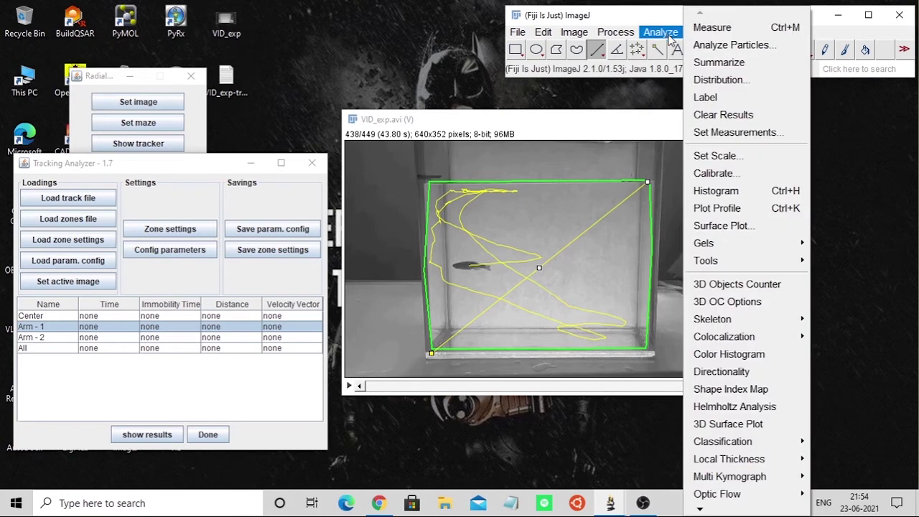
click(732, 155)
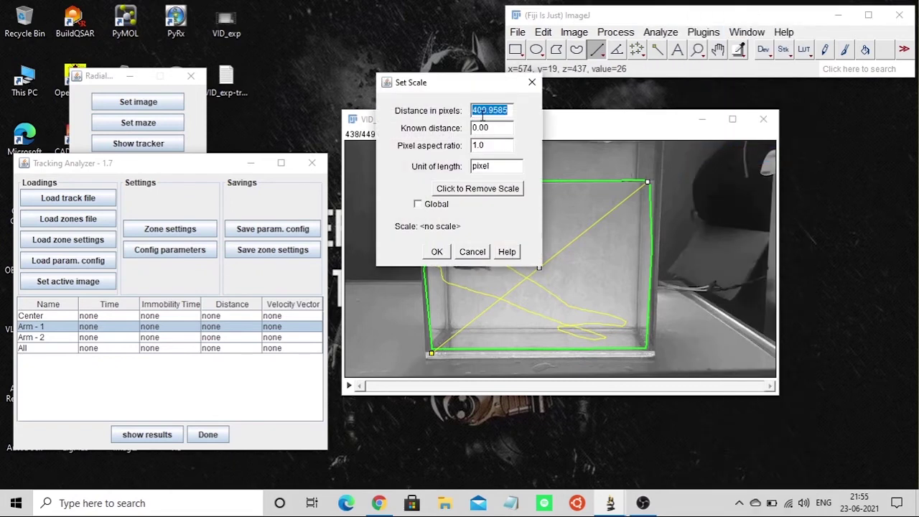
click(509, 109)
double_click(509, 109)
key(ctrl+c)
click(531, 82)
Paste the copied pixel distance into a Notepad note and return to the Tracking Analyzer.
click(511, 503)
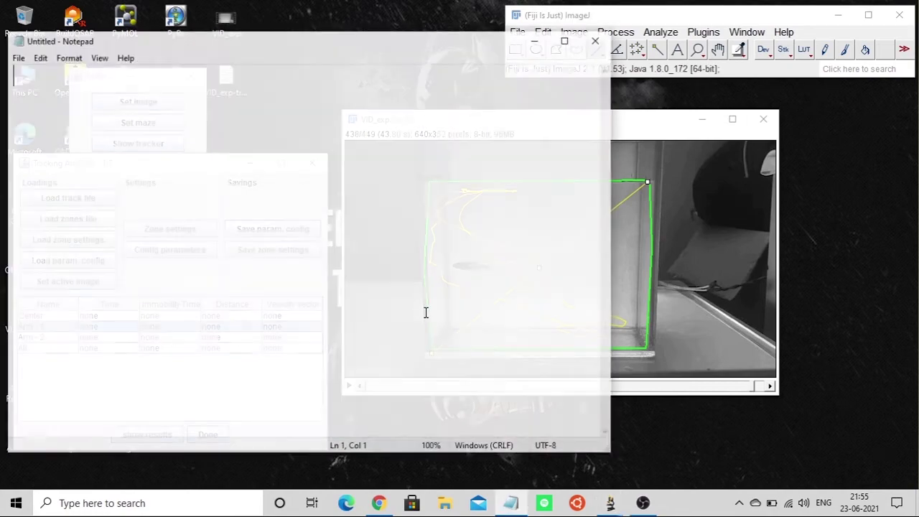
key(ctrl+v)
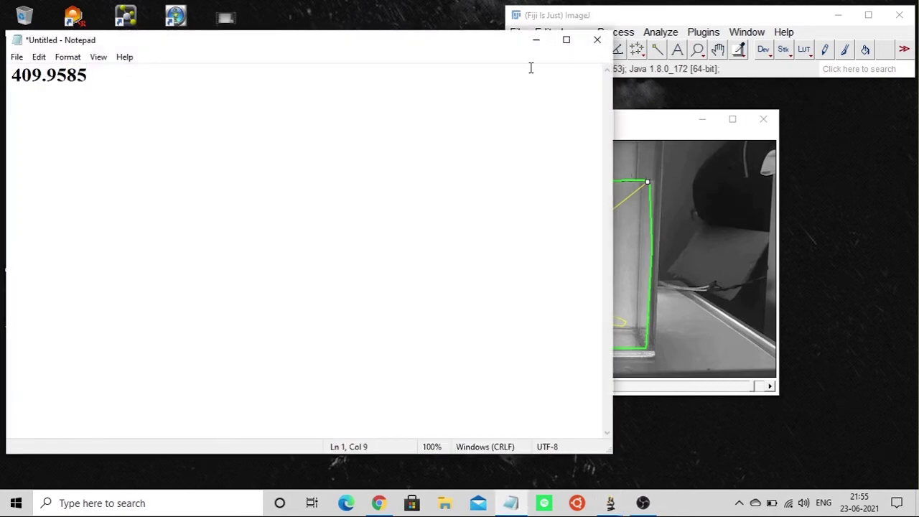
click(535, 41)
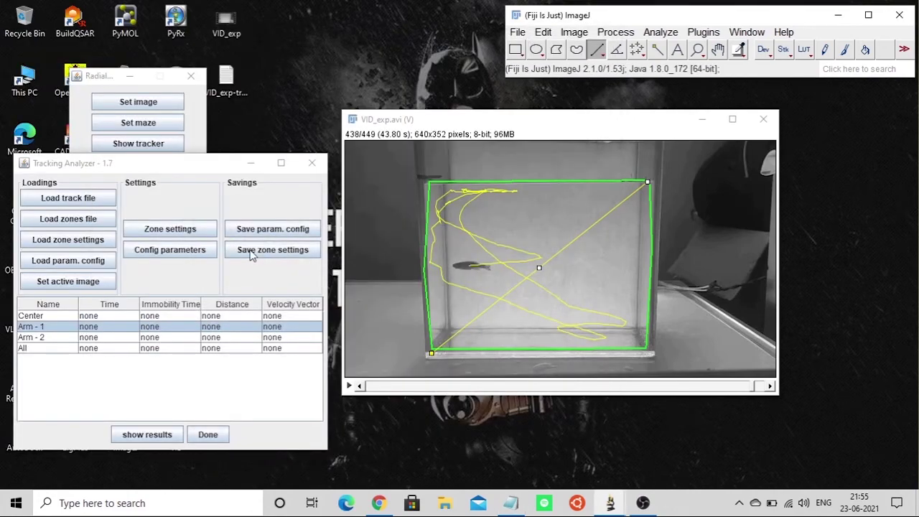
Open the analyzer's parameter configuration and accept the Time parameter's frame interval of 0.067.
click(195, 249)
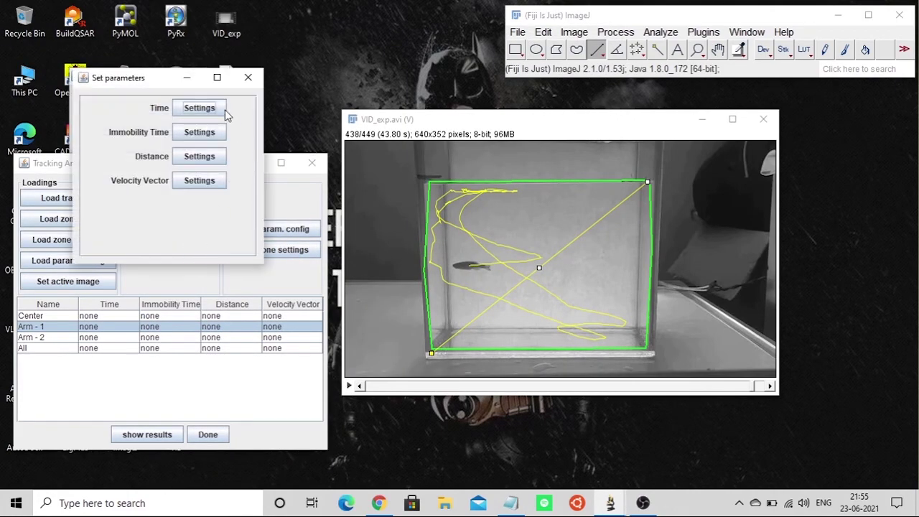
click(200, 109)
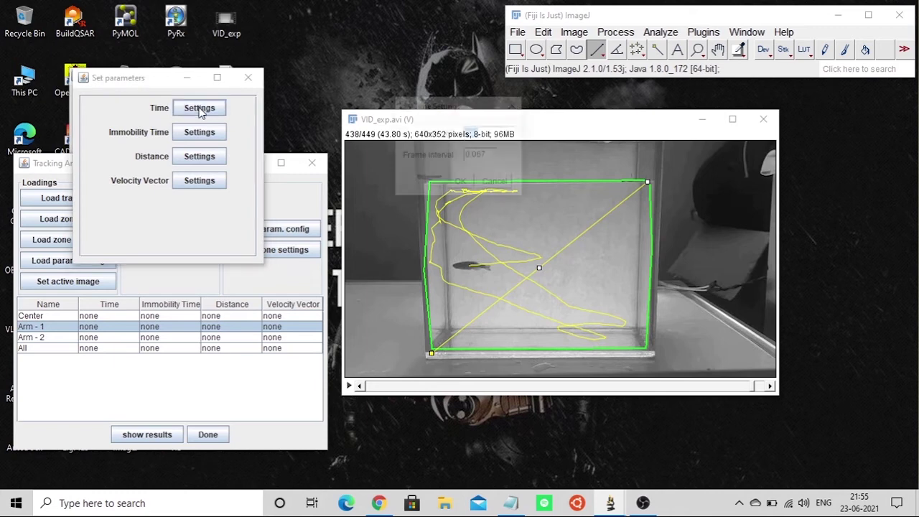
click(462, 185)
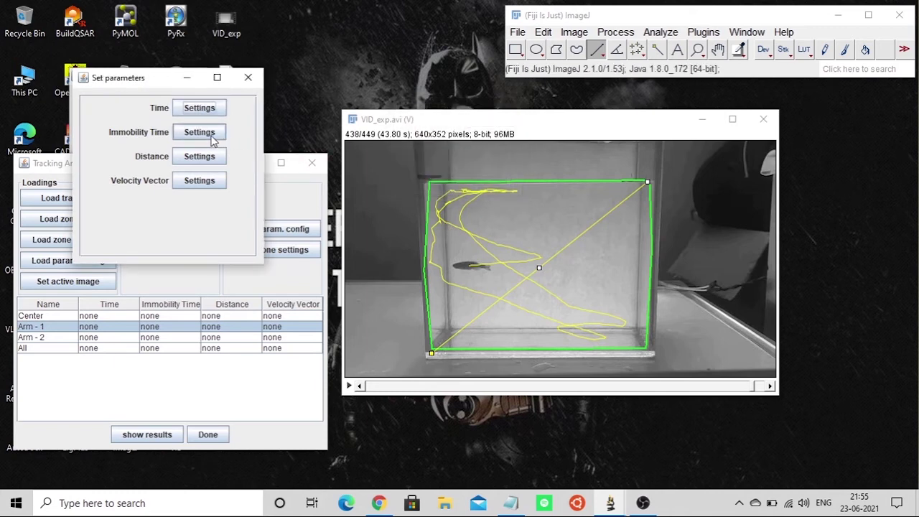
Open the Distance parameter's settings and try the copied 409.9585 as the Pixel/unit value.
click(213, 161)
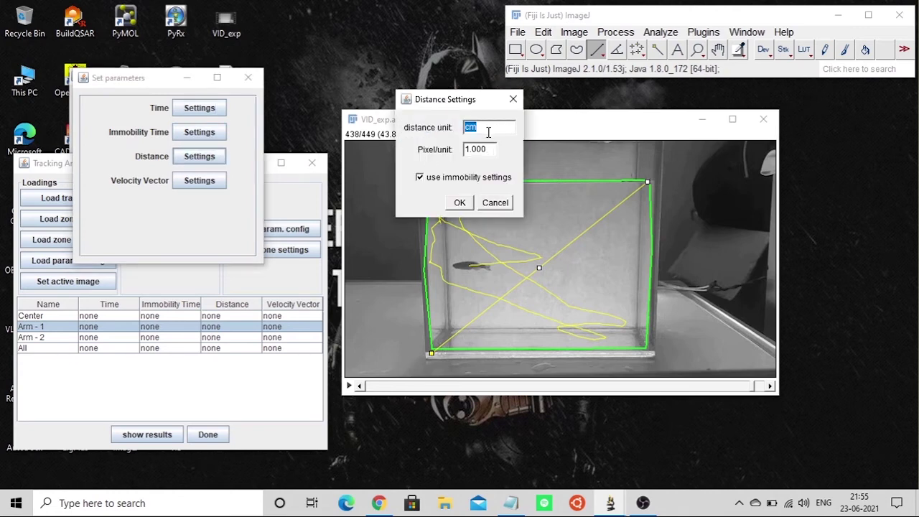
double_click(488, 151)
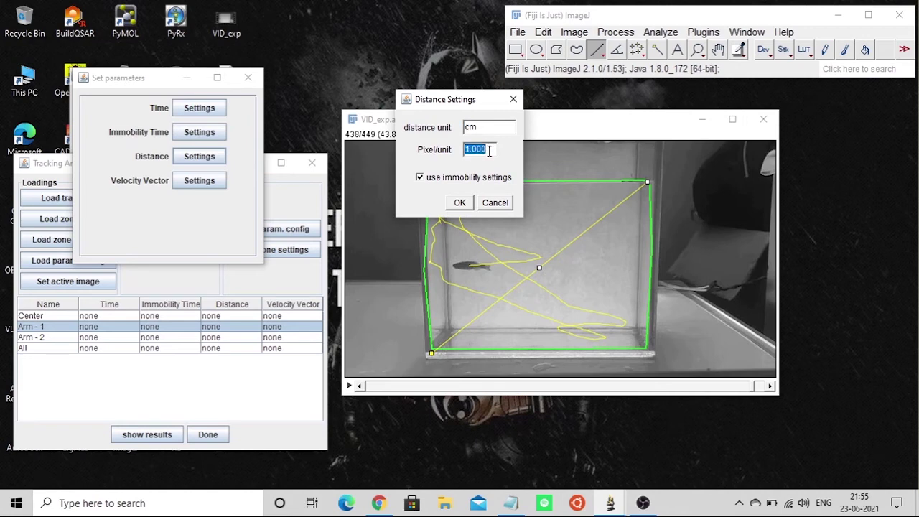
key(BackSpace)
text(09.9585)
key(Home)
In Notepad, write the rounded value 410 two lines below the pixel distance and insert a decimal point to scale it down.
click(510, 502)
key(Return)
key(Return)
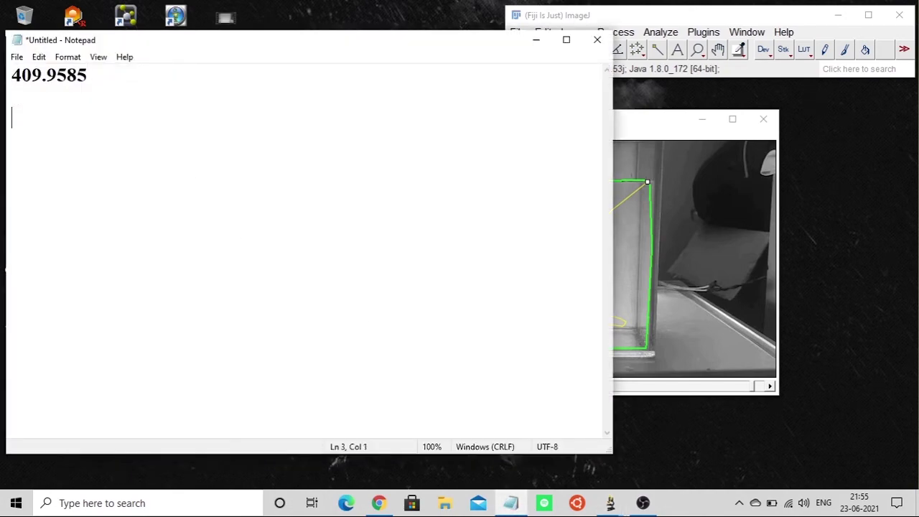
text(410)
key(Left)
text(.)
click(536, 40)
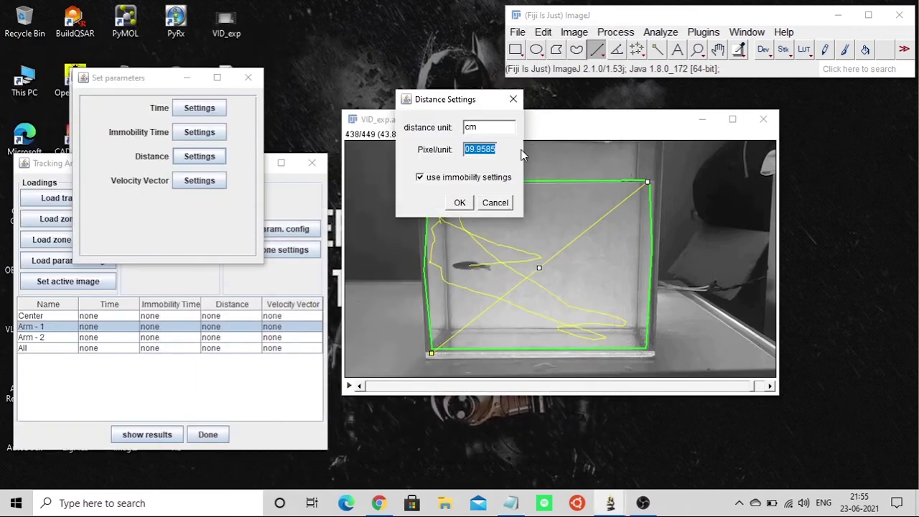
Set the Distance parameter's Pixel/unit value to 4.10 with cm as the distance unit.
key(BackSpace)
text(4.10)
click(459, 203)
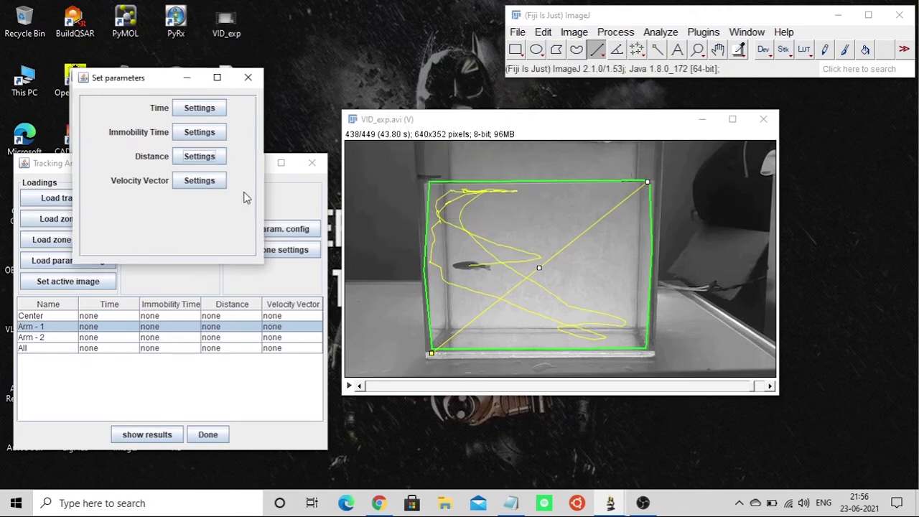
click(214, 185)
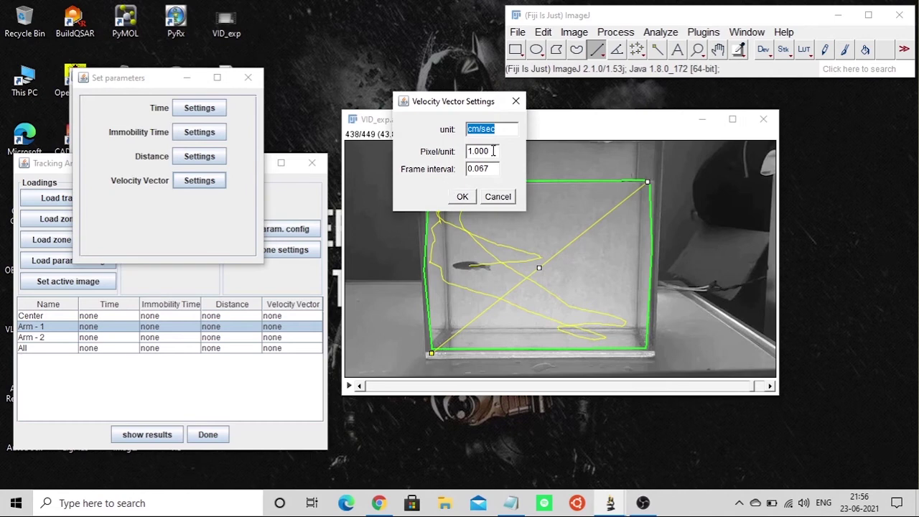
key(Tab)
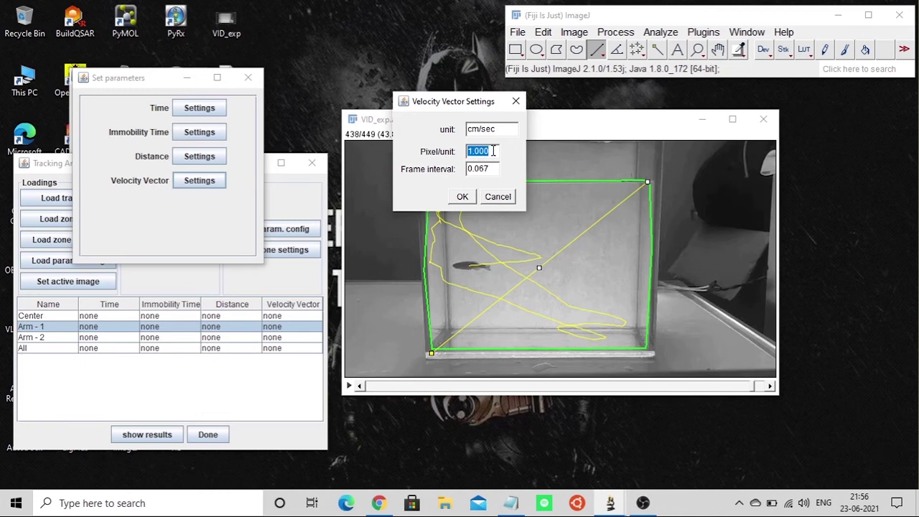
key(BackSpace)
text(4.1)
click(462, 198)
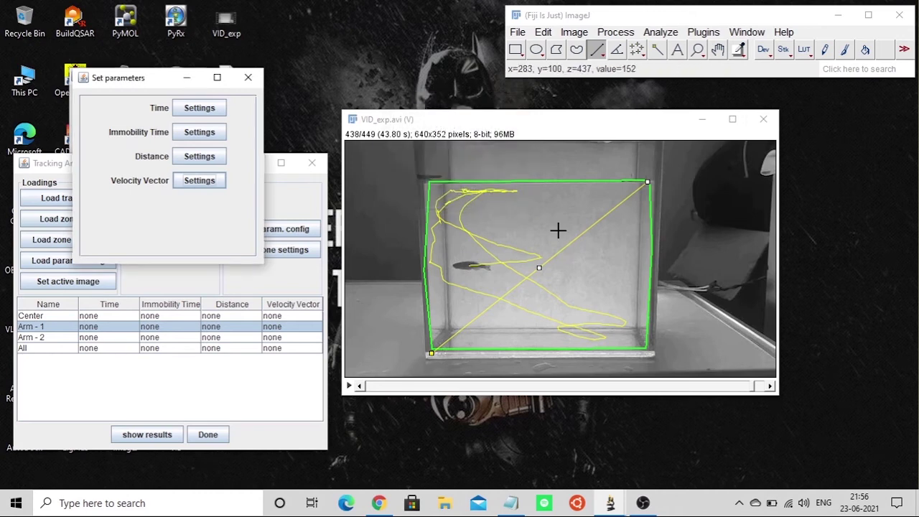
click(248, 76)
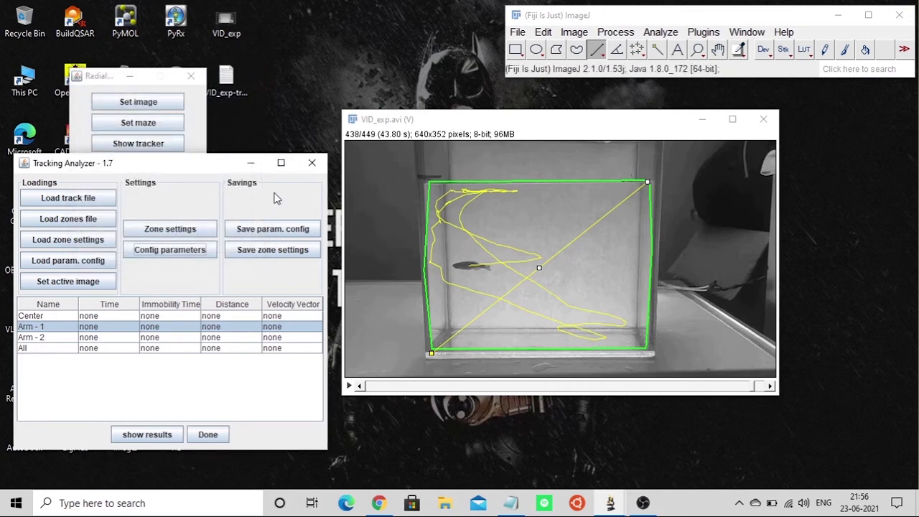
Enable Sum for Time, Immobility Time, Distance and Velocity Vector on the Arm - 1 and Arm - 2 zones.
shift+click(167, 338)
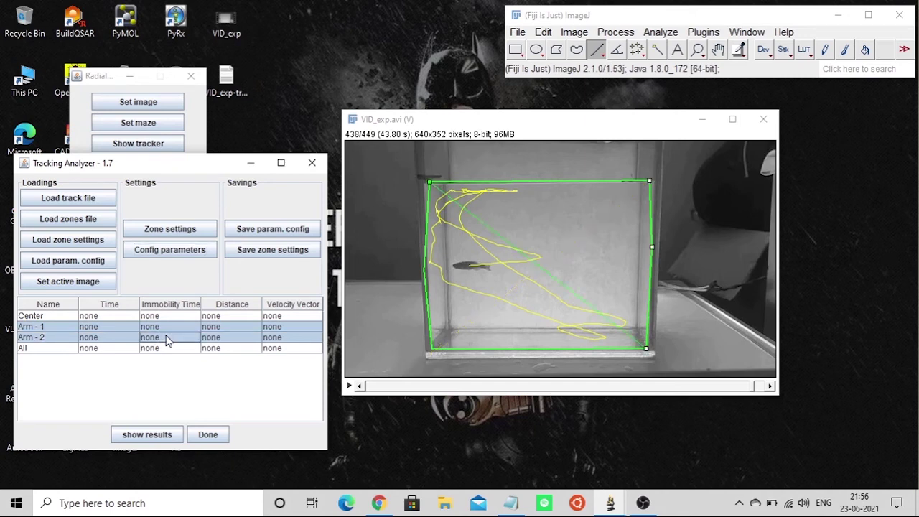
click(179, 230)
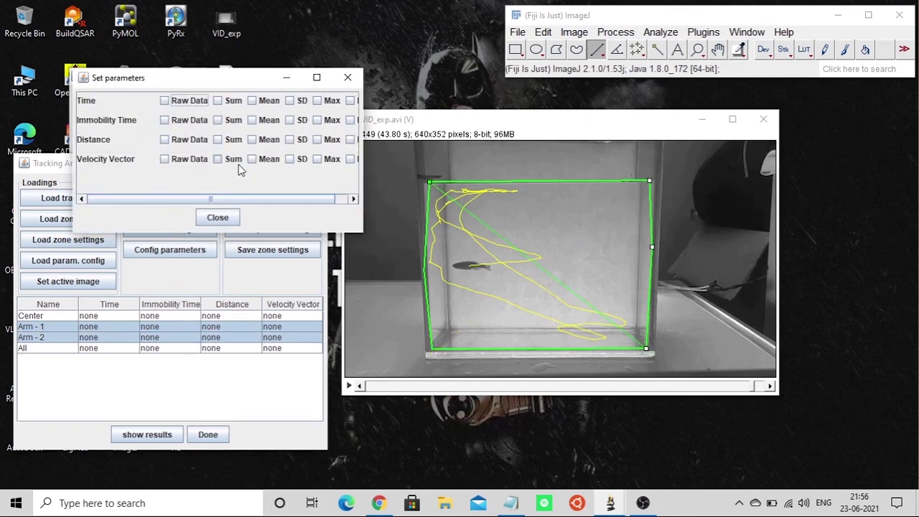
click(218, 101)
click(219, 120)
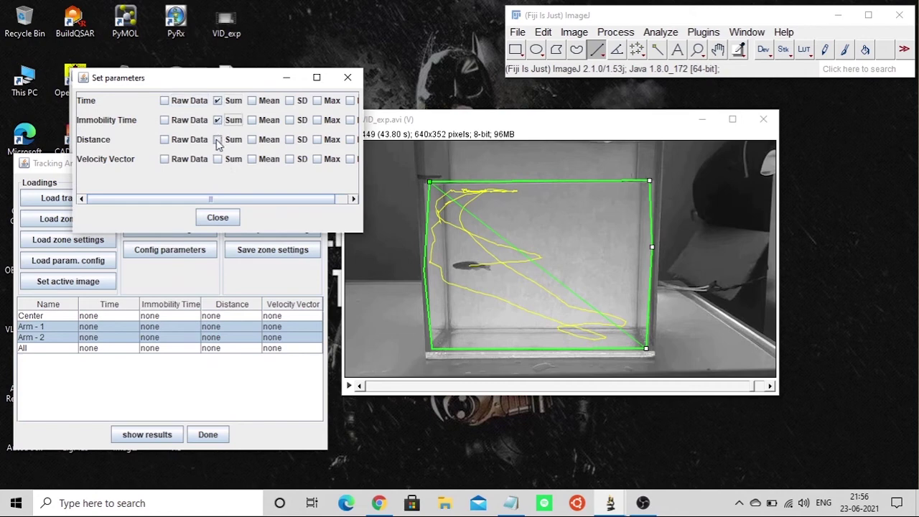
click(218, 140)
click(219, 160)
click(218, 218)
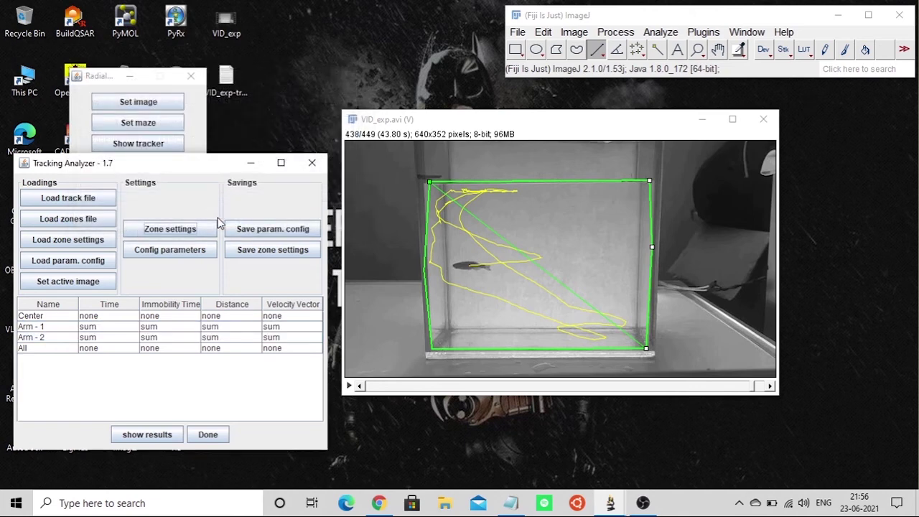
Show the Arm - 1 and Arm - 2 analysis results grouped by parameter instead of by zone.
click(157, 436)
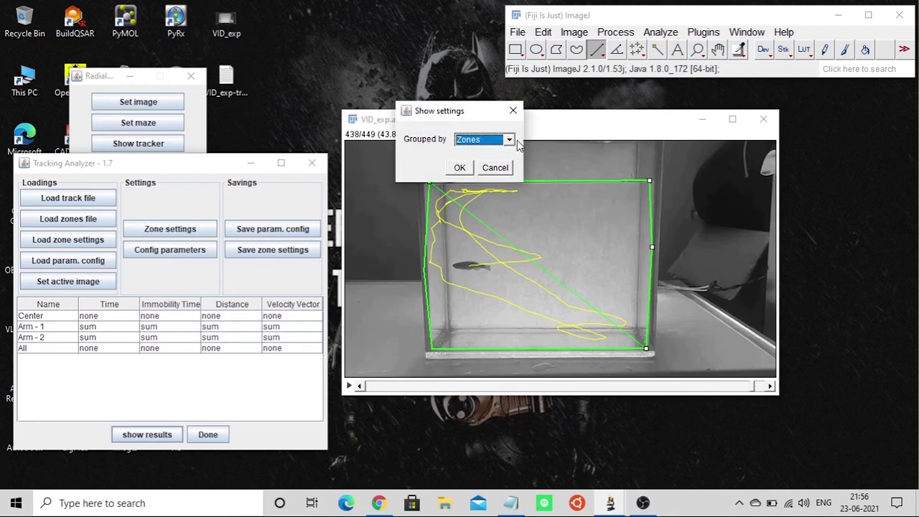
click(509, 140)
click(500, 164)
click(459, 168)
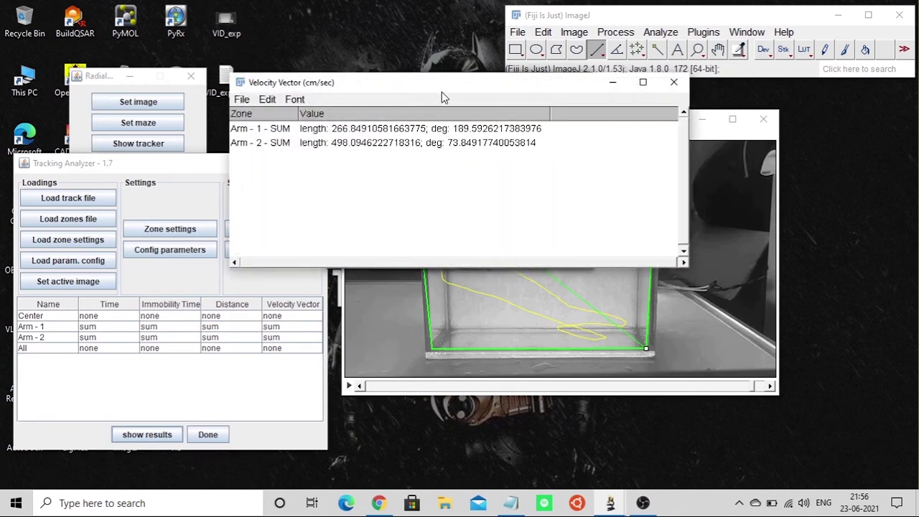
Spread the Velocity Vector, Distance and Immobility Time results apart to read all four tables, and close the Immobility Time table.
drag(441, 92, 475, 245)
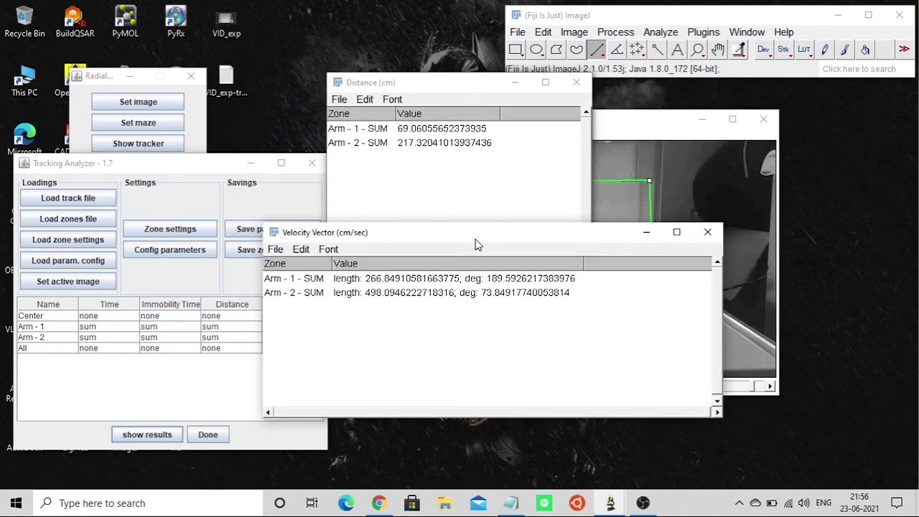
click(406, 86)
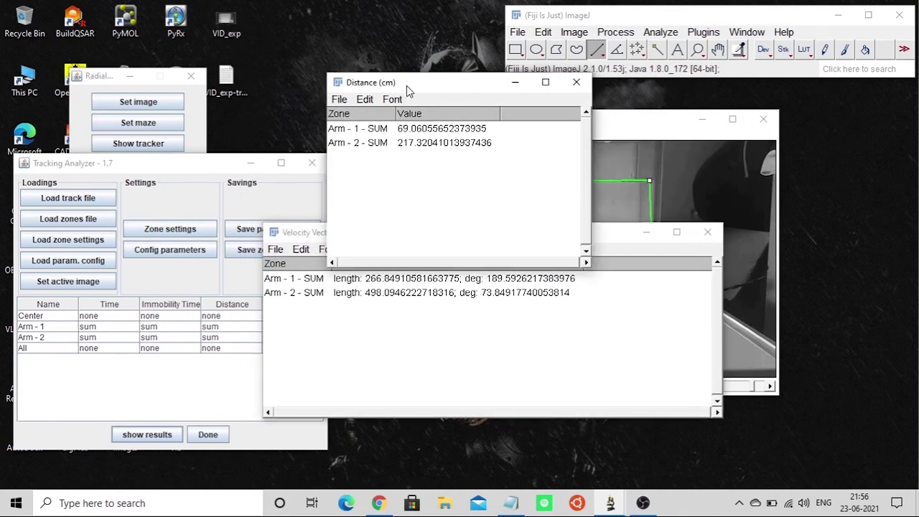
drag(406, 86, 667, 130)
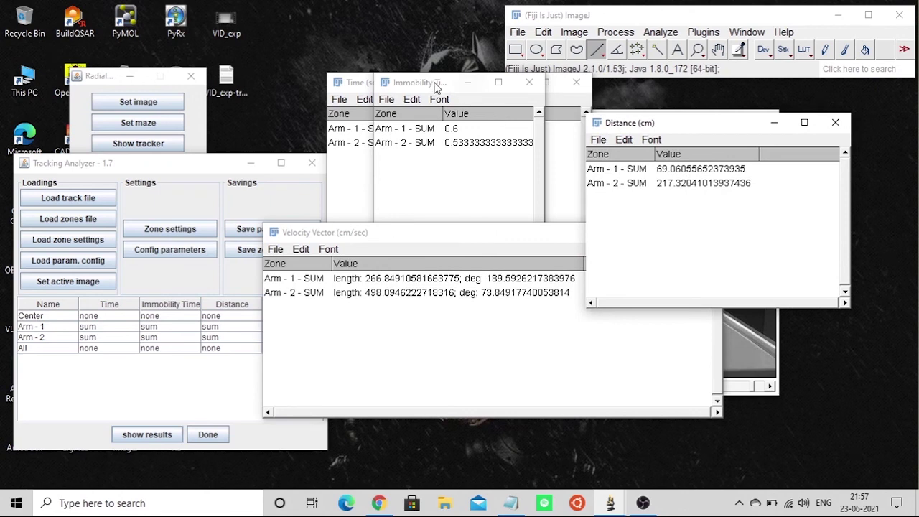
drag(436, 86, 178, 100)
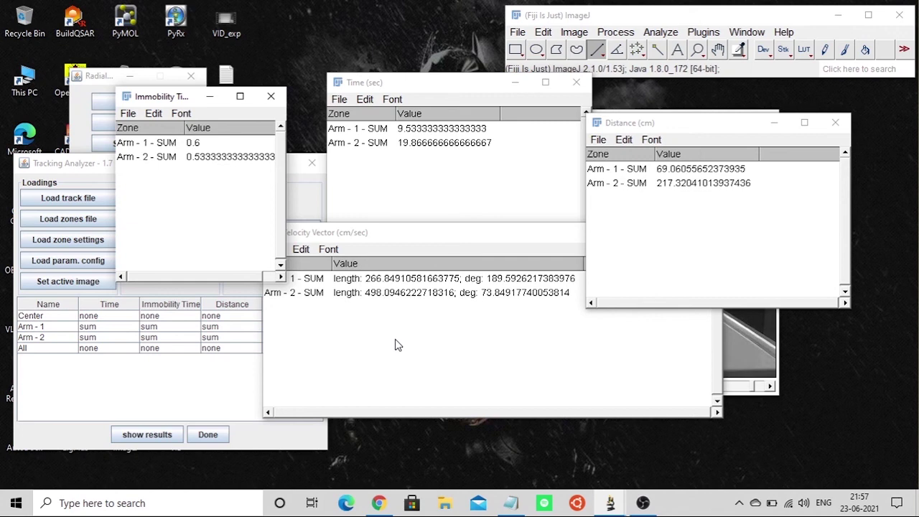
click(270, 96)
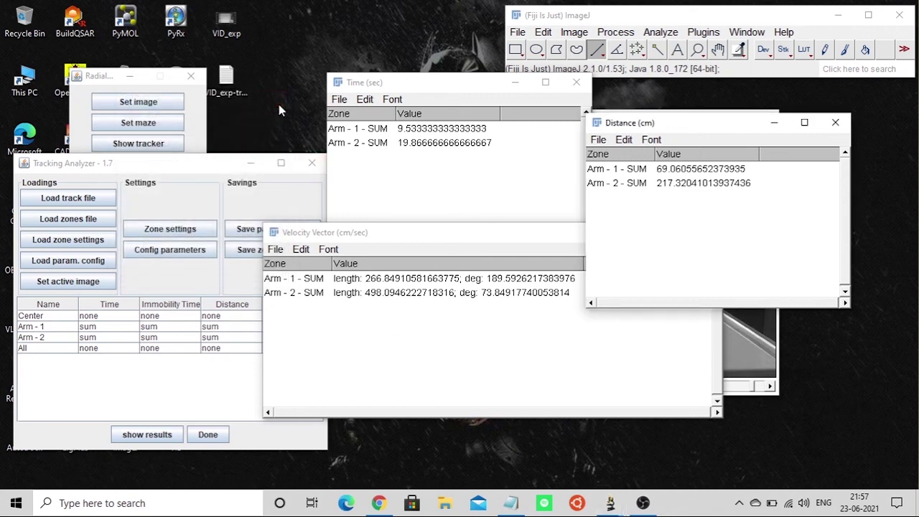
Close the Time, Distance and Velocity Vector result tables and finish the Tracking Analyzer session.
click(576, 82)
click(836, 123)
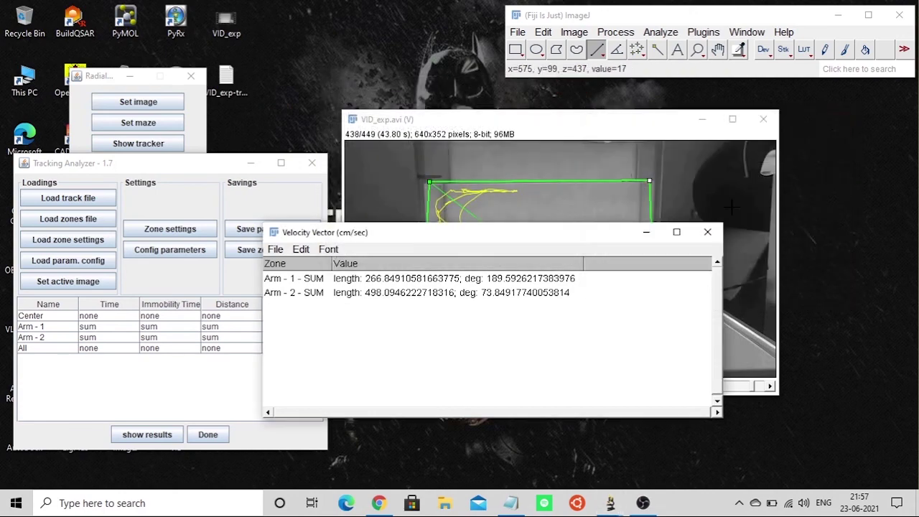
click(707, 231)
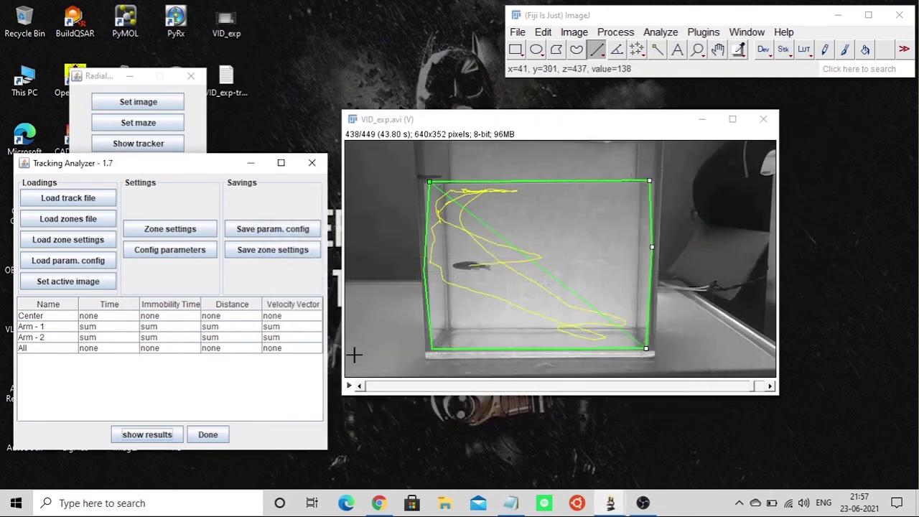
click(208, 434)
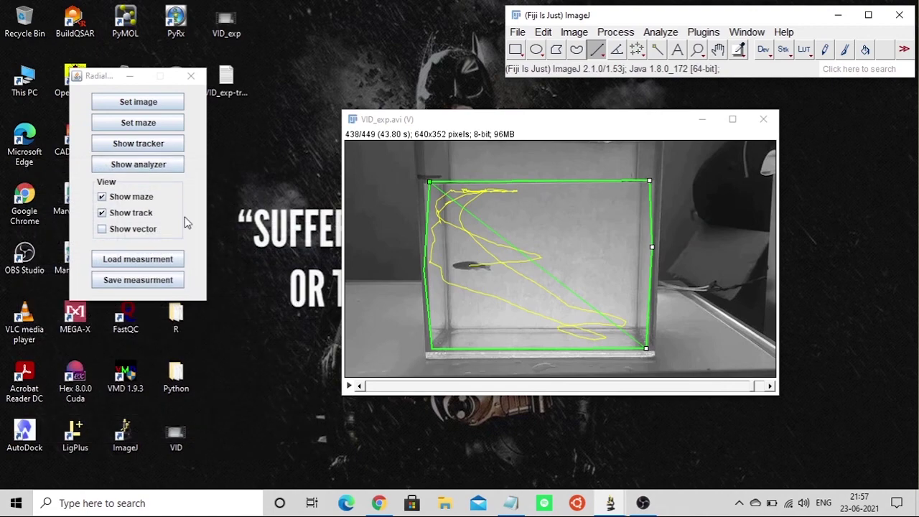
Save the measurement to the Desktop under the file name config and close the radial maze control window.
click(163, 279)
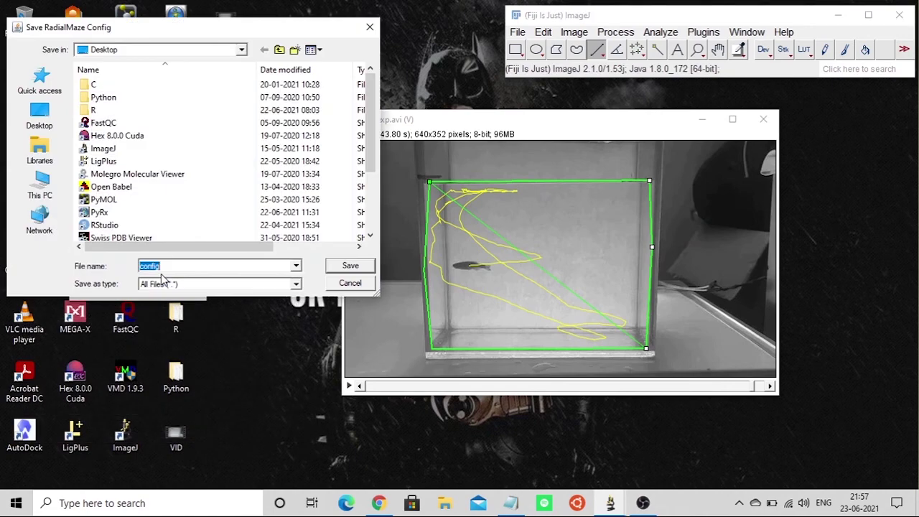
click(349, 266)
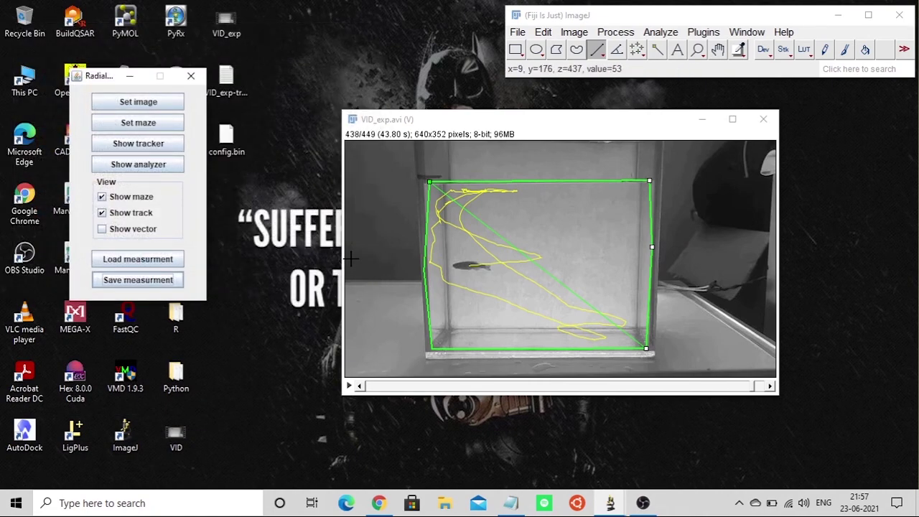
click(196, 80)
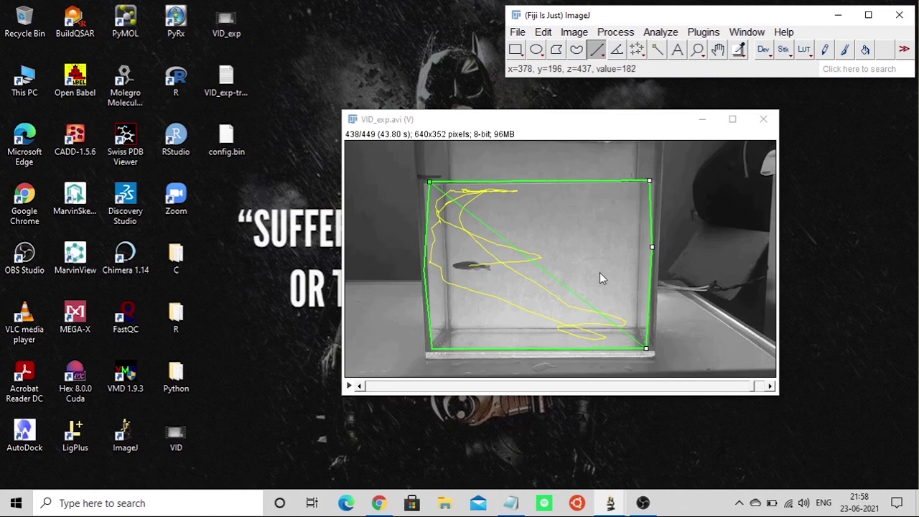
Scrub the VID_exp.avi video back to about frame 327 to view the track there, and close the Processing Window.
drag(752, 386, 663, 404)
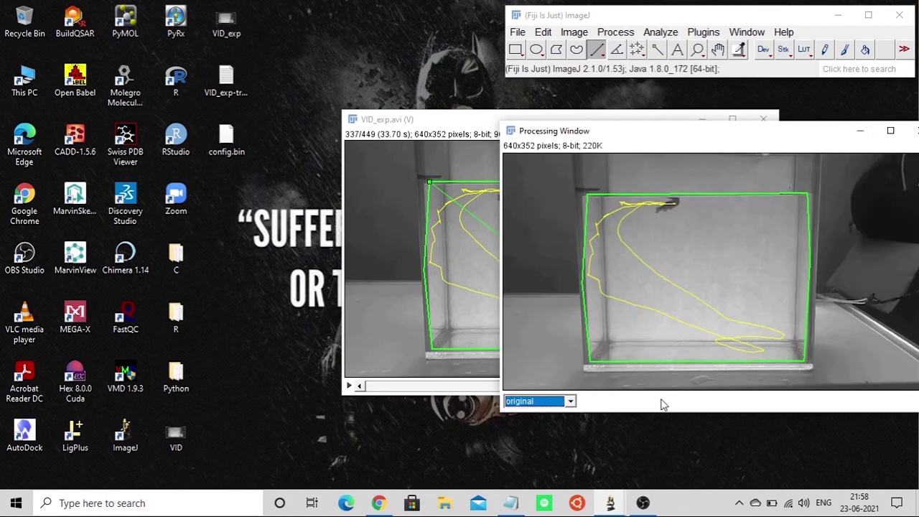
click(912, 131)
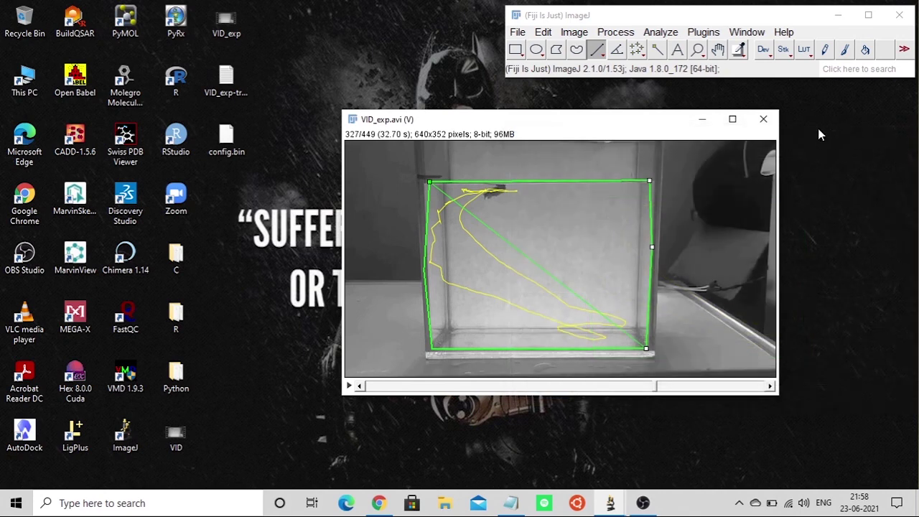